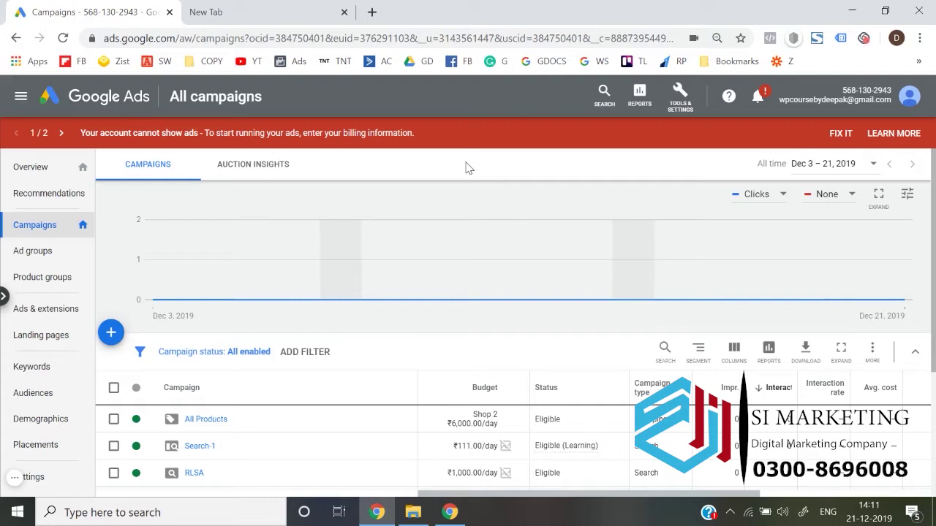
Step: Open the Audience manager and examine the automatically created website visitor lists, including product viewers and shopping cart abandoners
{"action": "left_click", "coordinate": [678, 97]}
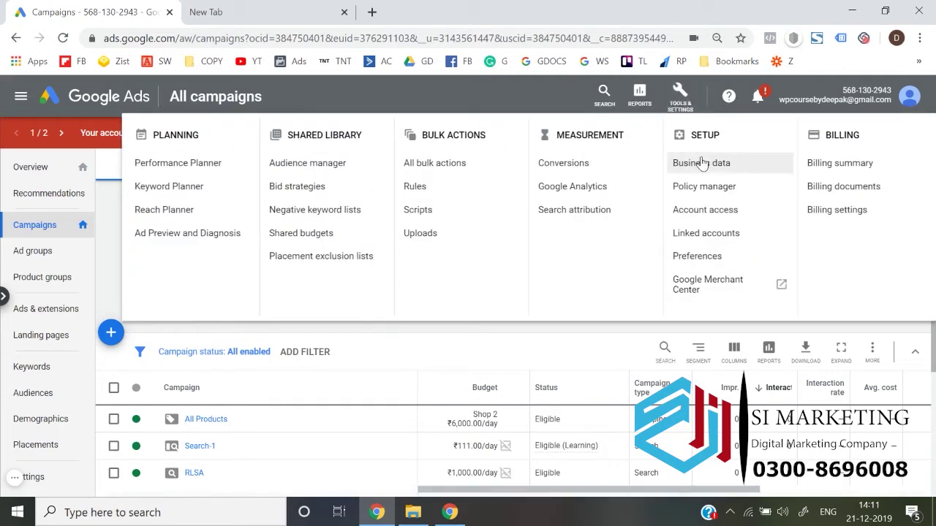
{"action": "left_click", "coordinate": [454, 338]}
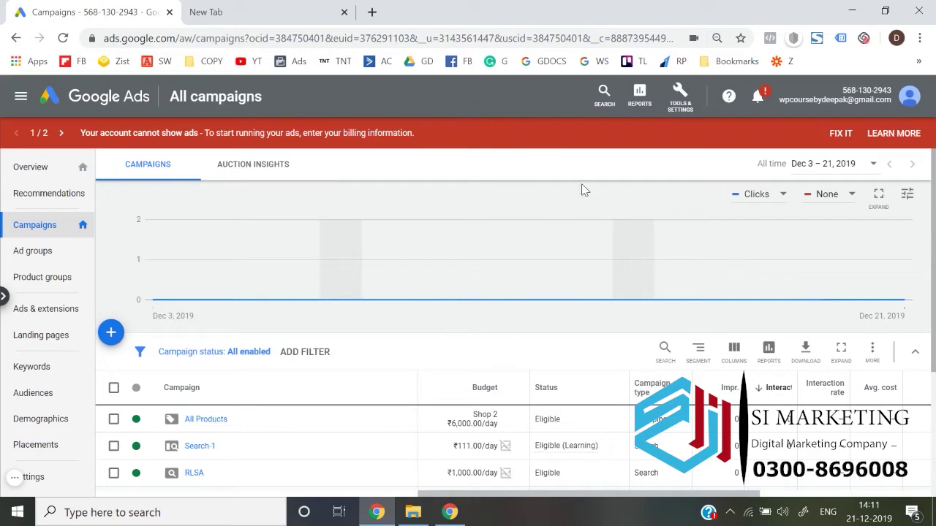
{"action": "left_click", "coordinate": [684, 103]}
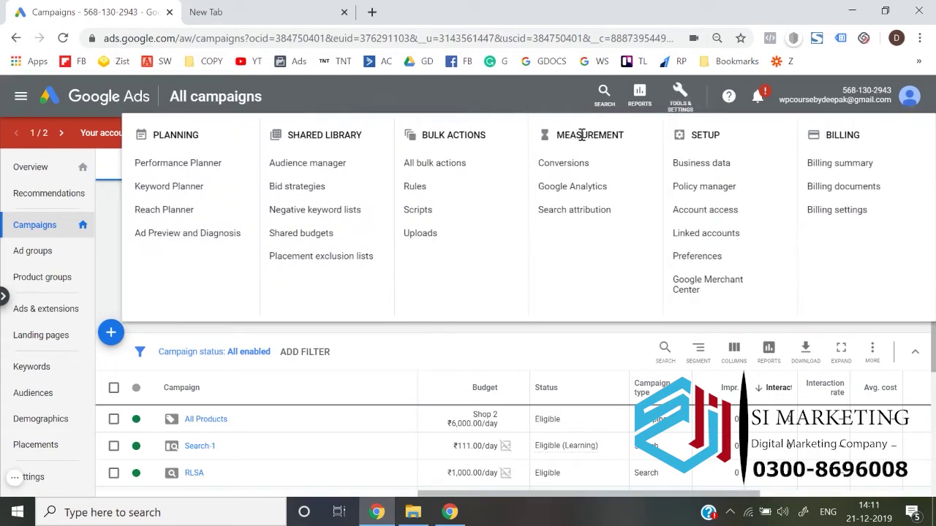
{"action": "left_click", "coordinate": [296, 177]}
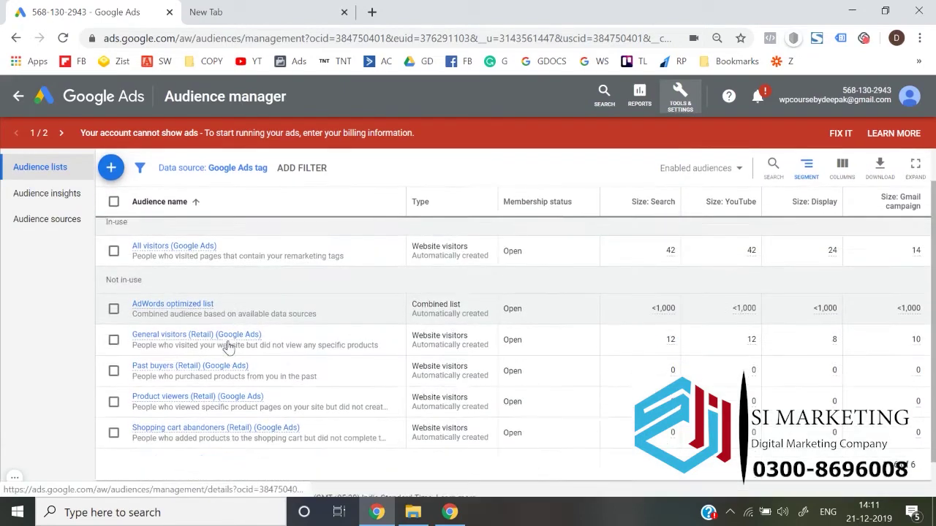
{"action": "scroll", "coordinate": [227, 348], "scroll_direction": "down", "scroll_amount": 1}
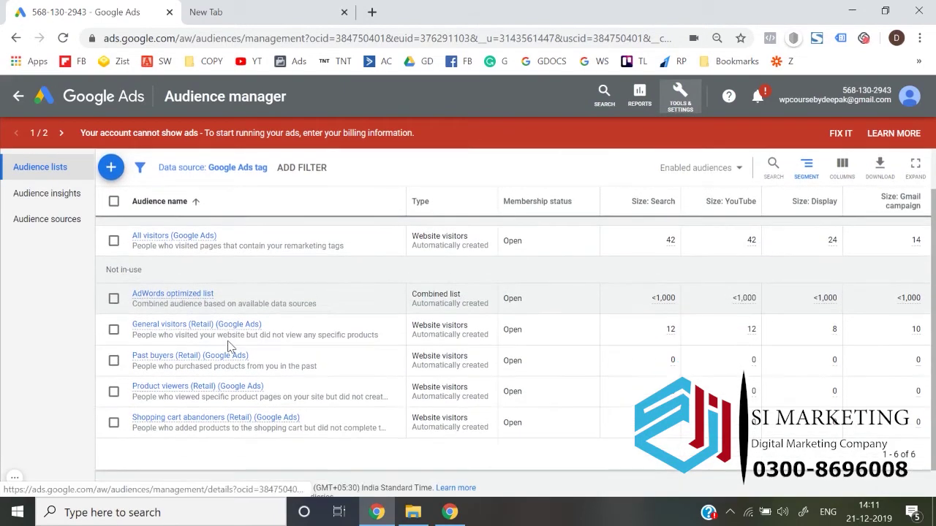
{"action": "mouse_move", "coordinate": [167, 365]}
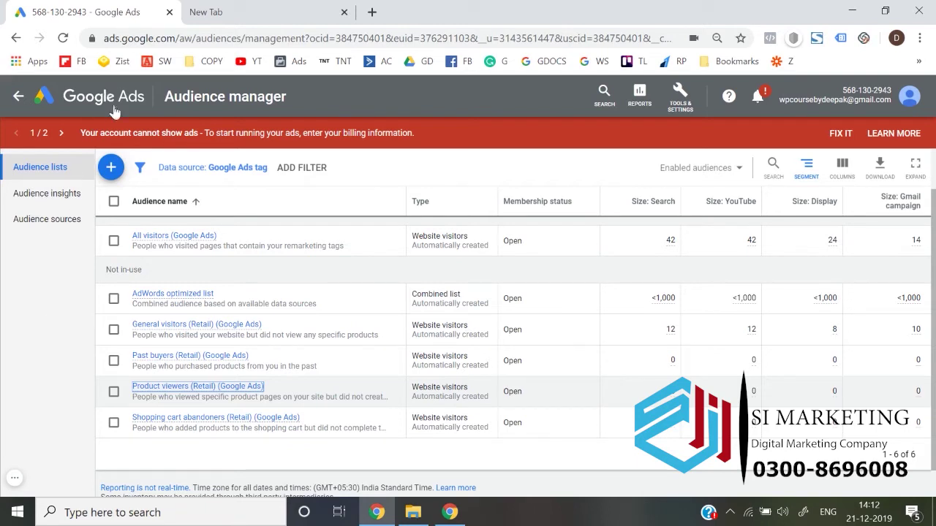
{"action": "mouse_move", "coordinate": [180, 392]}
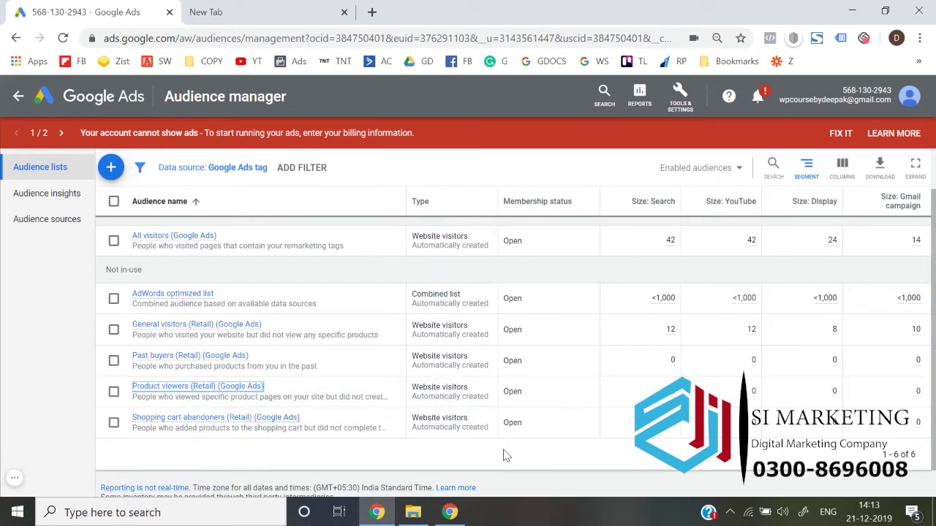
Step: Return to the campaigns overview and start a new campaign without a goal's guidance
{"action": "left_click", "coordinate": [122, 107]}
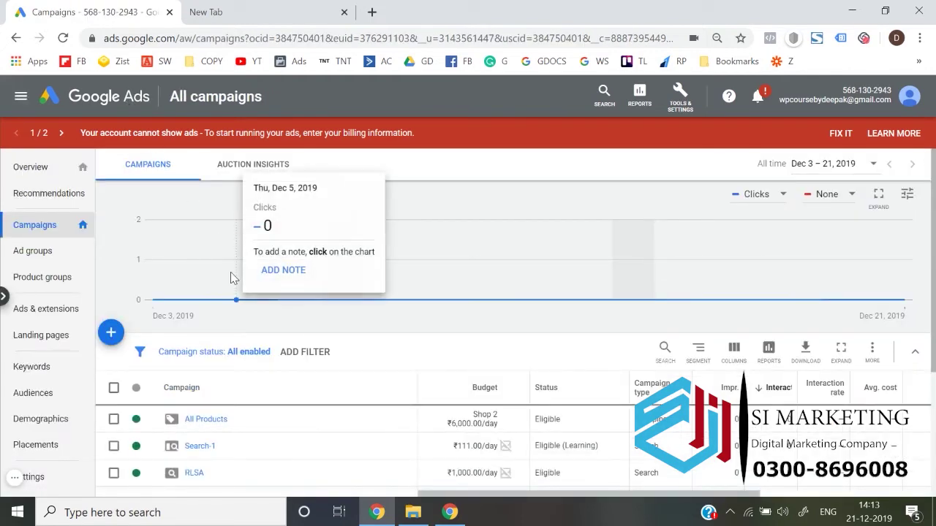
{"action": "scroll", "coordinate": [234, 270], "scroll_direction": "down", "scroll_amount": 1}
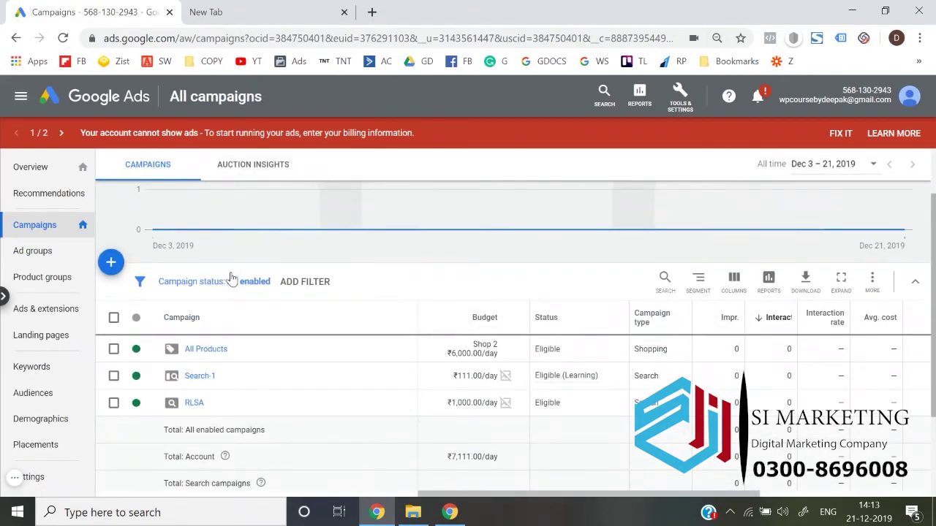
{"action": "left_click", "coordinate": [111, 261]}
{"action": "left_click", "coordinate": [154, 308]}
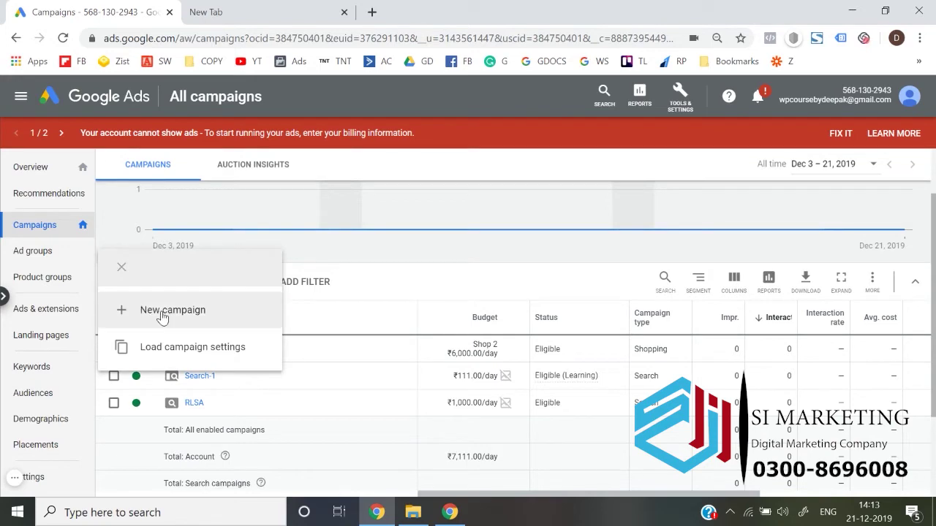
{"action": "left_click", "coordinate": [162, 317]}
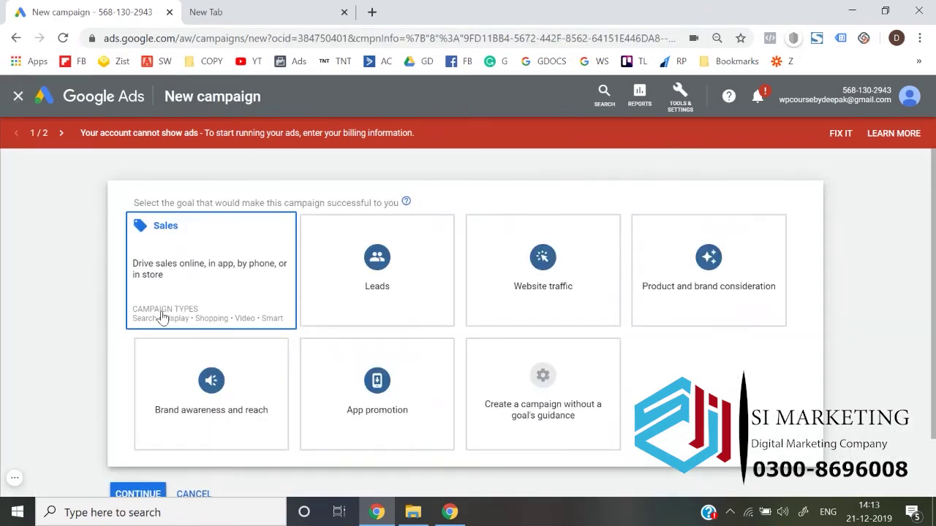
{"action": "left_click", "coordinate": [490, 388]}
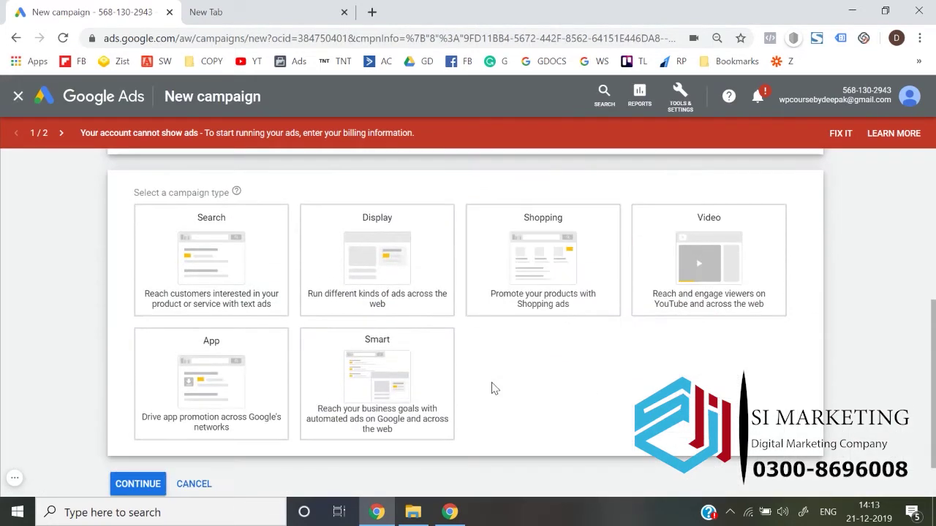
Step: Choose the Display campaign type with the standard display subtype and continue to the campaign settings
{"action": "left_click", "coordinate": [359, 265]}
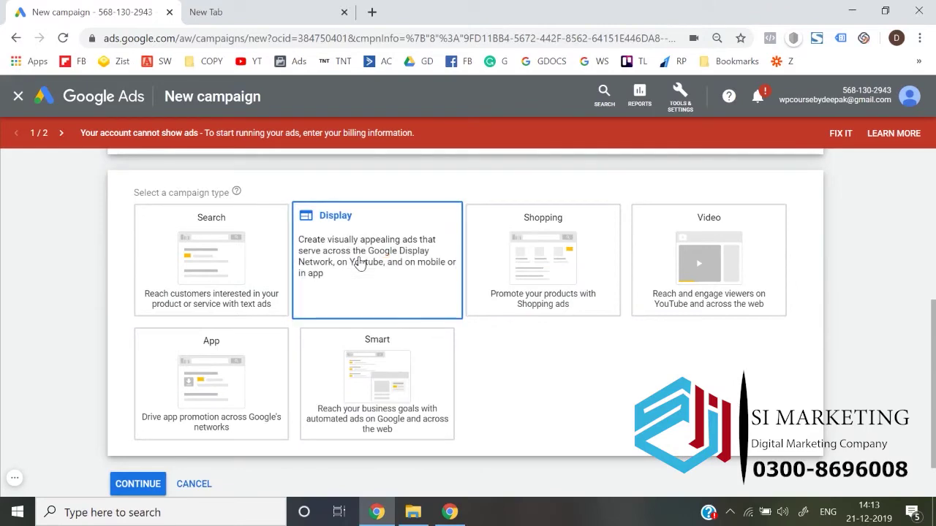
{"action": "scroll", "coordinate": [246, 315], "scroll_direction": "down", "scroll_amount": 1}
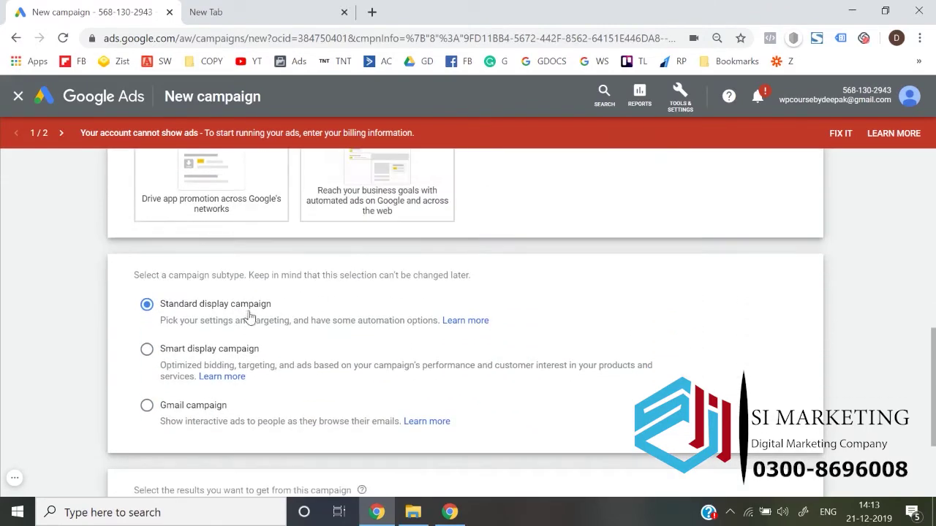
{"action": "scroll", "coordinate": [226, 317], "scroll_direction": "down", "scroll_amount": 2}
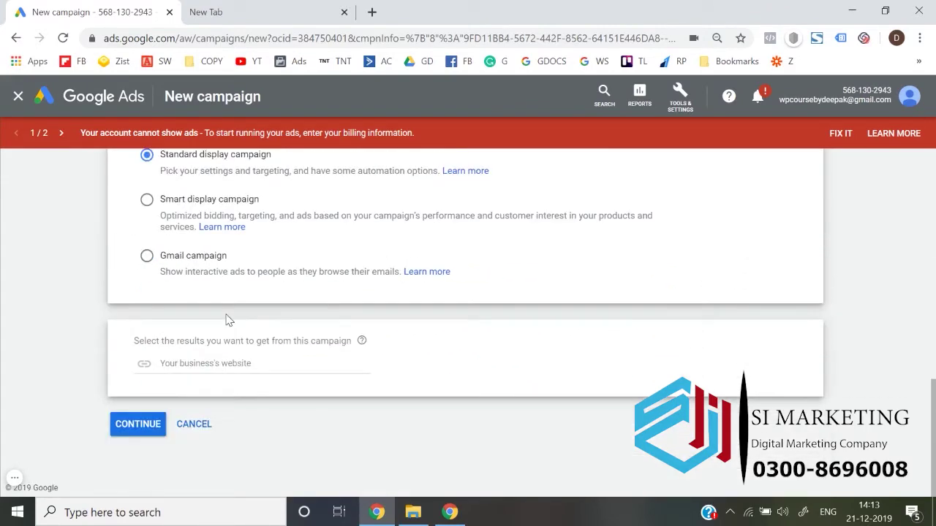
{"action": "left_click", "coordinate": [138, 425]}
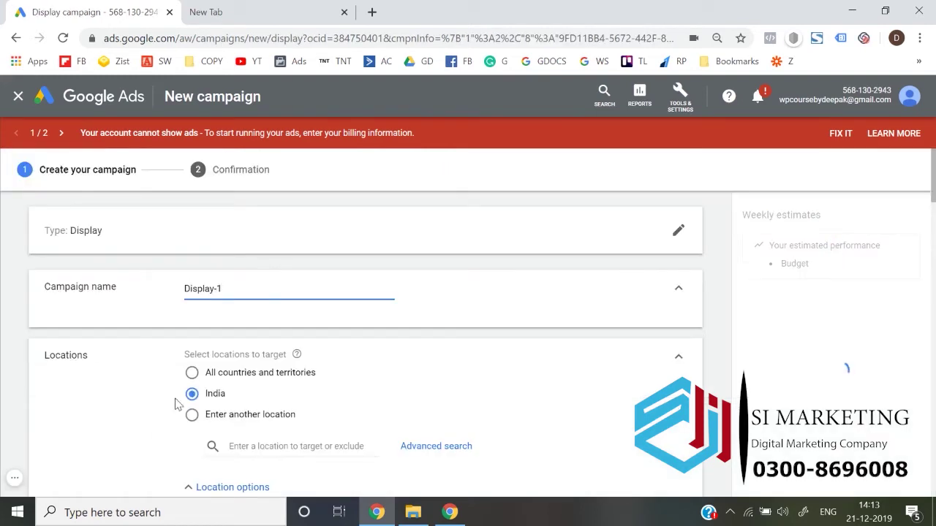
Step: Rename the campaign as "Dynamic Ad"
{"action": "triple_click", "coordinate": [265, 286]}
{"action": "type", "text": "Dynami"}
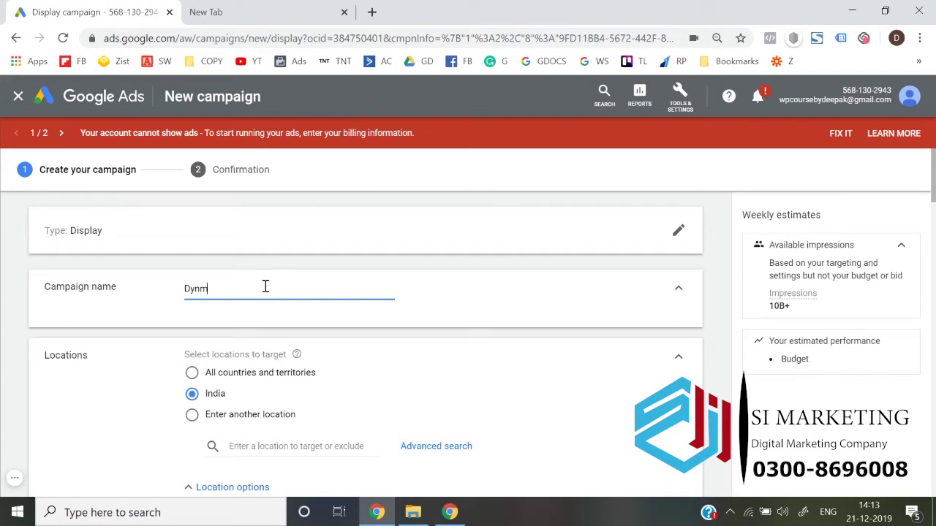
{"action": "key", "text": "BackSpace"}
{"action": "key", "text": "BackSpace"}
{"action": "type", "text": "amic Ad"}
Step: Remove English from the campaign's languages so that all languages are targeted
{"action": "scroll", "coordinate": [240, 328], "scroll_direction": "down", "scroll_amount": 2}
{"action": "scroll", "coordinate": [233, 367], "scroll_direction": "down", "scroll_amount": 2}
{"action": "scroll", "coordinate": [232, 367], "scroll_direction": "down", "scroll_amount": 2}
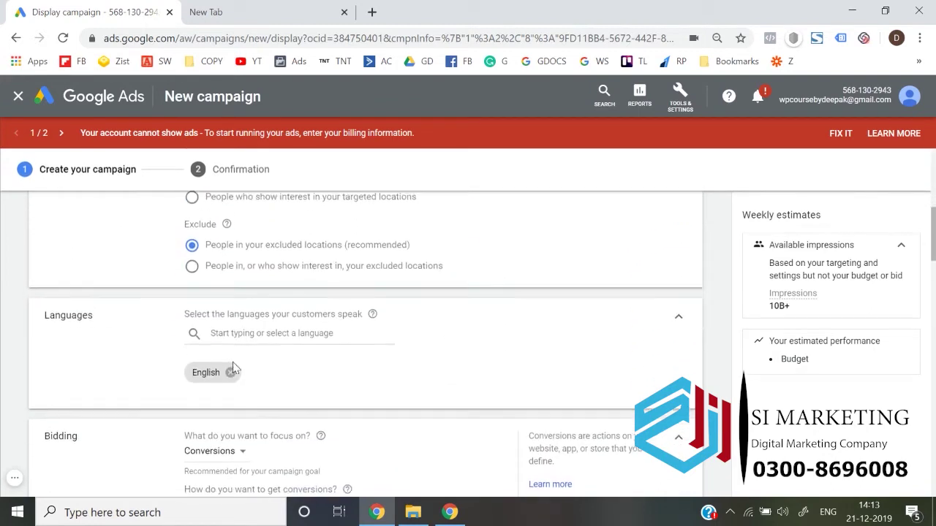
{"action": "scroll", "coordinate": [228, 362], "scroll_direction": "down", "scroll_amount": 2}
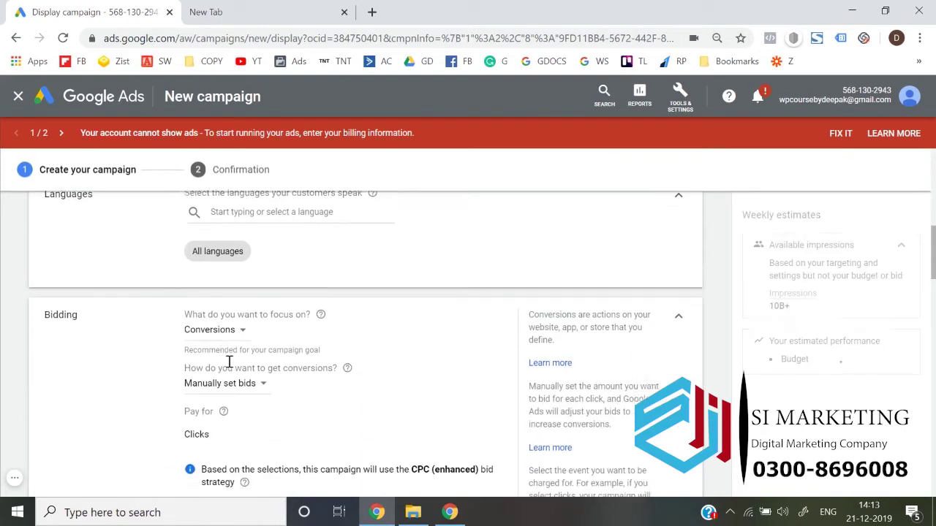
Step: Select the Manual CPC bid strategy directly and turn off the Enhanced CPC option for increasing conversions
{"action": "scroll", "coordinate": [234, 432], "scroll_direction": "down", "scroll_amount": 1}
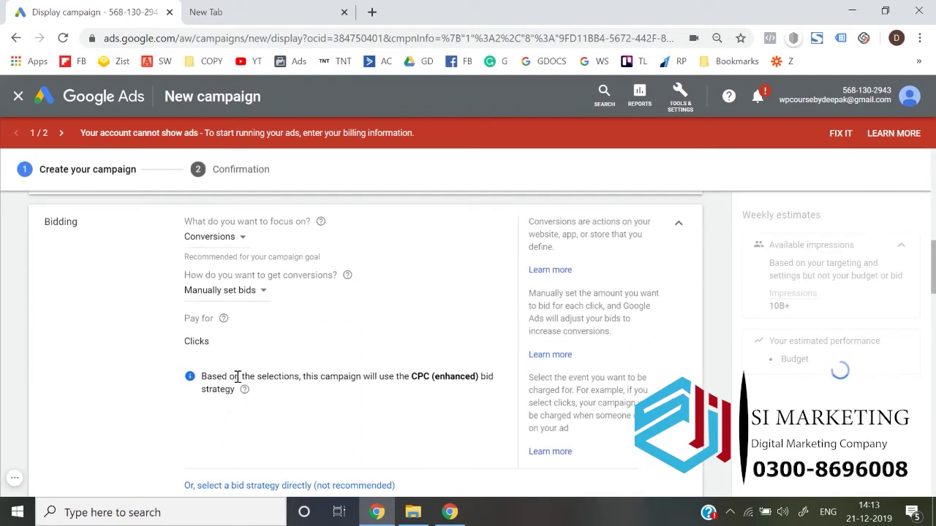
{"action": "scroll", "coordinate": [248, 442], "scroll_direction": "down", "scroll_amount": 1}
{"action": "left_click", "coordinate": [262, 429]}
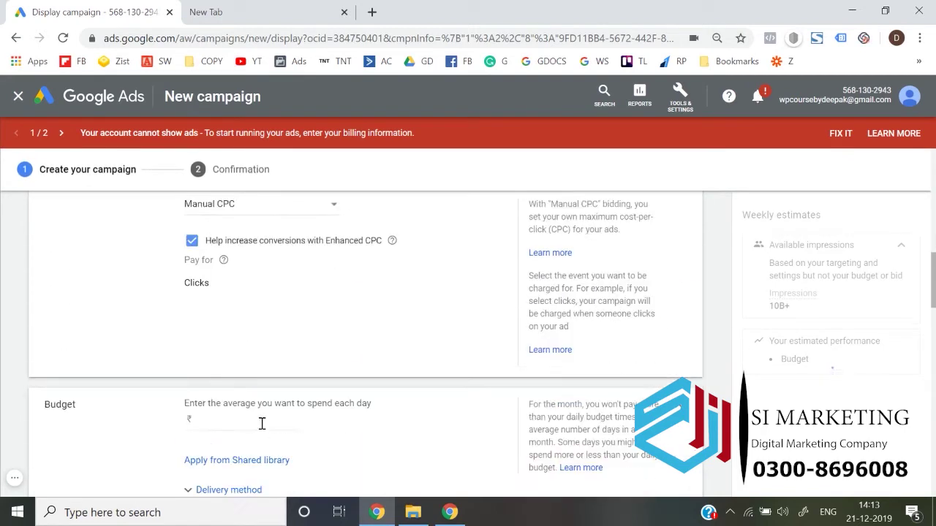
{"action": "scroll", "coordinate": [241, 365], "scroll_direction": "up", "scroll_amount": 2}
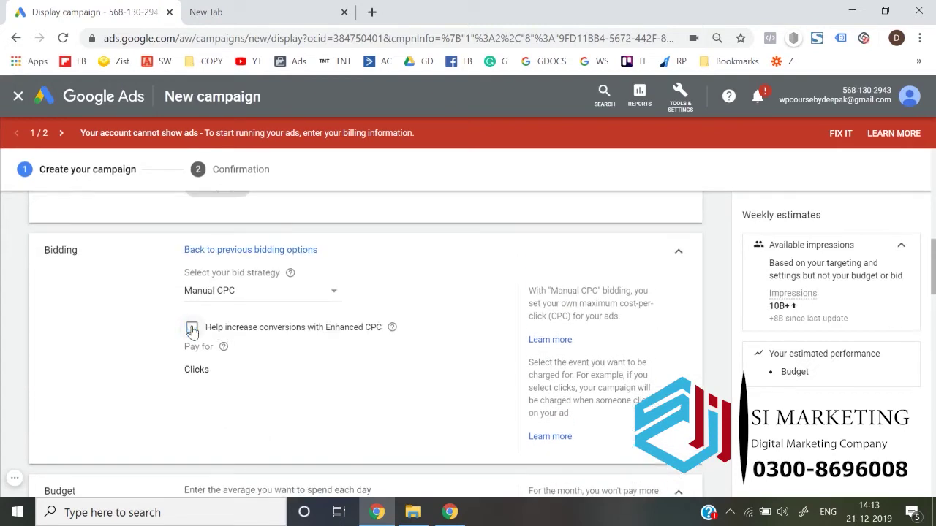
{"action": "left_click", "coordinate": [192, 329]}
Step: Set the average daily budget to ₹1,000 and show the budget's delivery method options
{"action": "scroll", "coordinate": [219, 304], "scroll_direction": "down", "scroll_amount": 1}
{"action": "scroll", "coordinate": [219, 304], "scroll_direction": "down", "scroll_amount": 2}
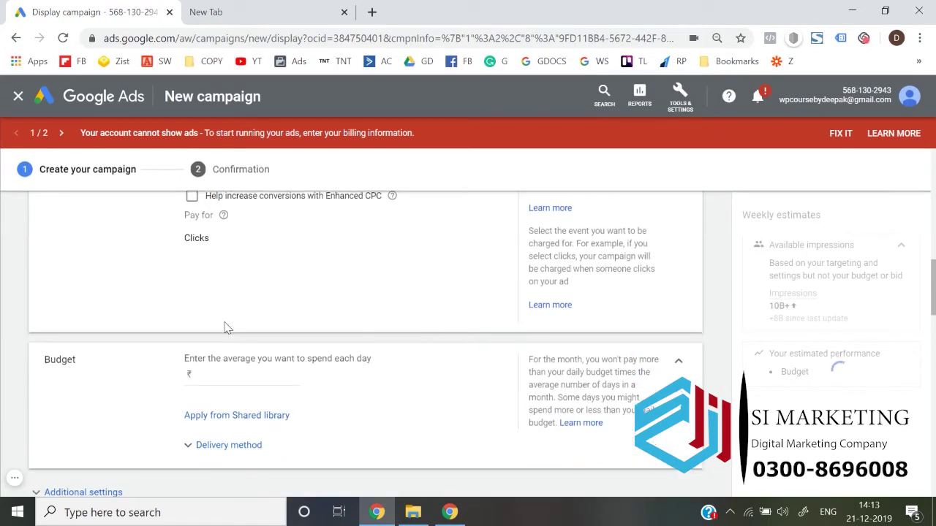
{"action": "left_click", "coordinate": [236, 388]}
{"action": "type", "text": "1,000"}
{"action": "left_click", "coordinate": [3, 348]}
{"action": "scroll", "coordinate": [3, 348], "scroll_direction": "down", "scroll_amount": 1}
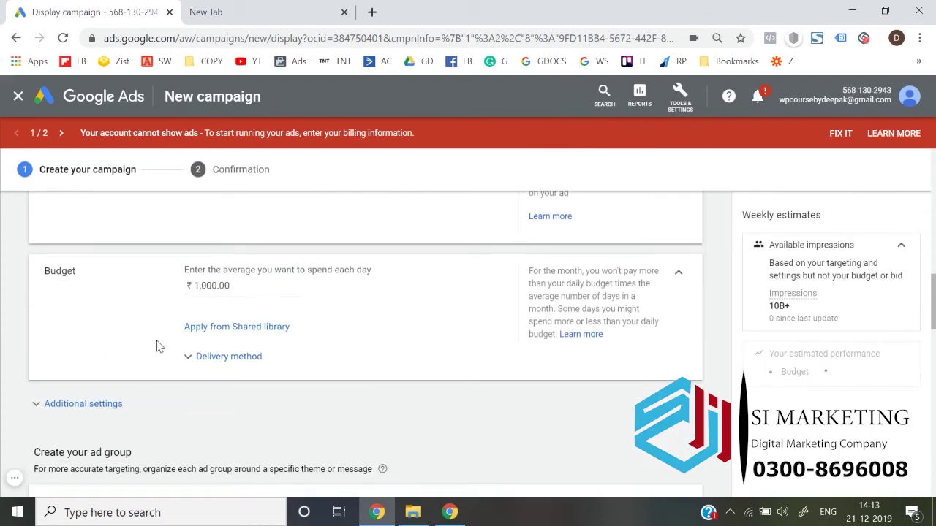
{"action": "left_click", "coordinate": [227, 356]}
{"action": "scroll", "coordinate": [210, 390], "scroll_direction": "down", "scroll_amount": 2}
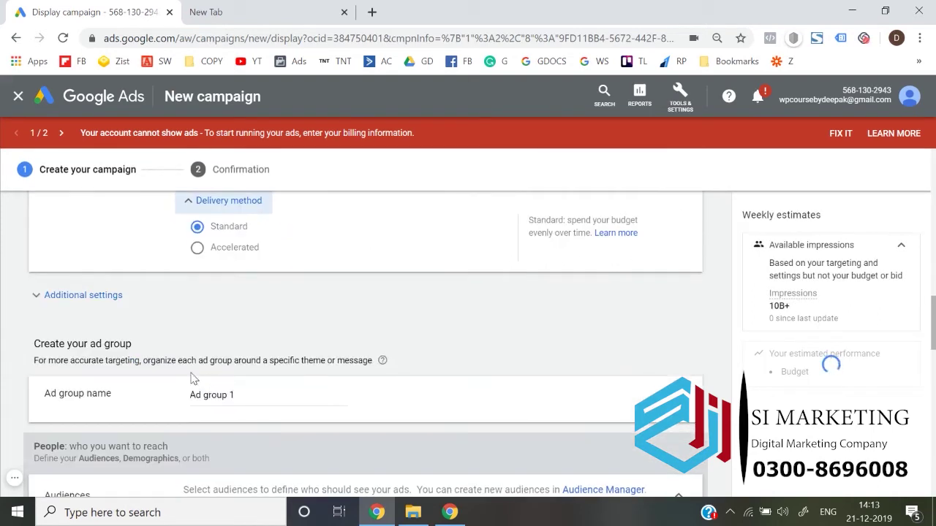
Step: Expand the additional campaign settings and enable the use of a data feed for personalized ads under Dynamic ads
{"action": "left_click", "coordinate": [100, 296]}
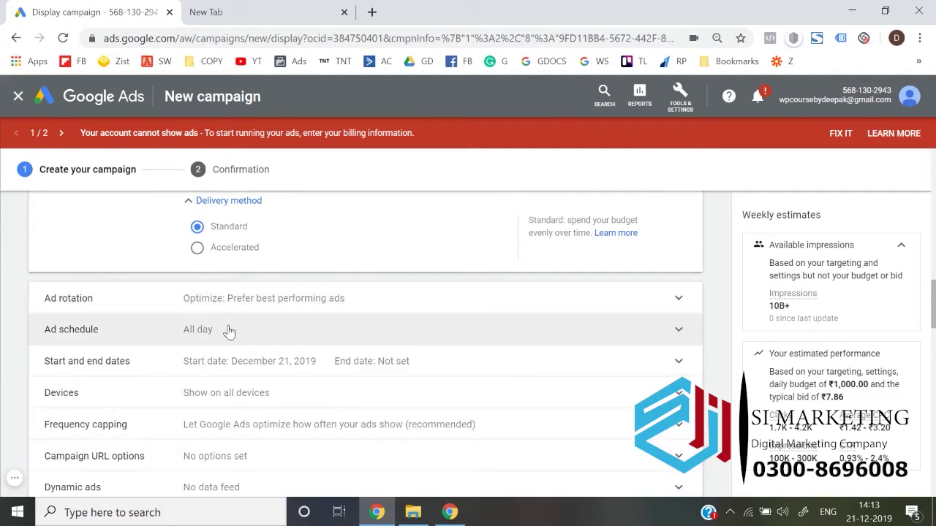
{"action": "scroll", "coordinate": [234, 336], "scroll_direction": "down", "scroll_amount": 1}
{"action": "scroll", "coordinate": [252, 351], "scroll_direction": "down", "scroll_amount": 1}
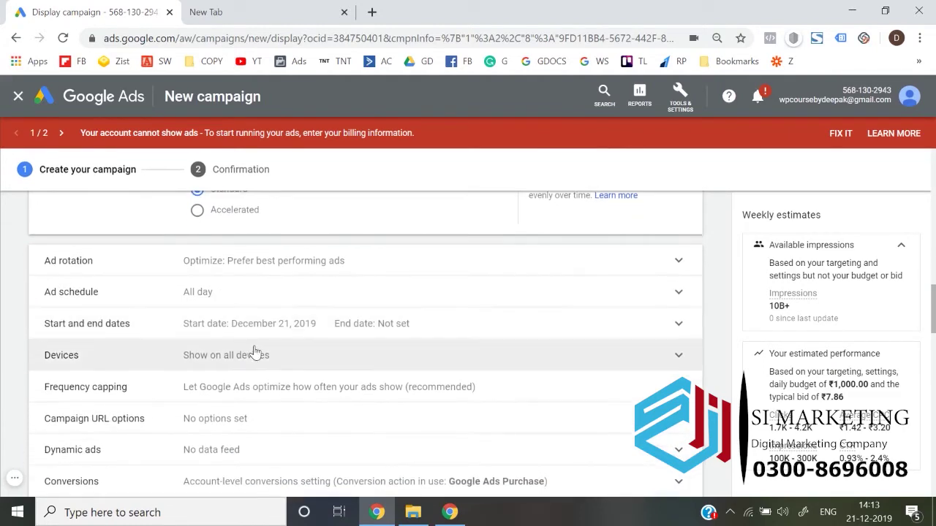
{"action": "scroll", "coordinate": [255, 354], "scroll_direction": "down", "scroll_amount": 1}
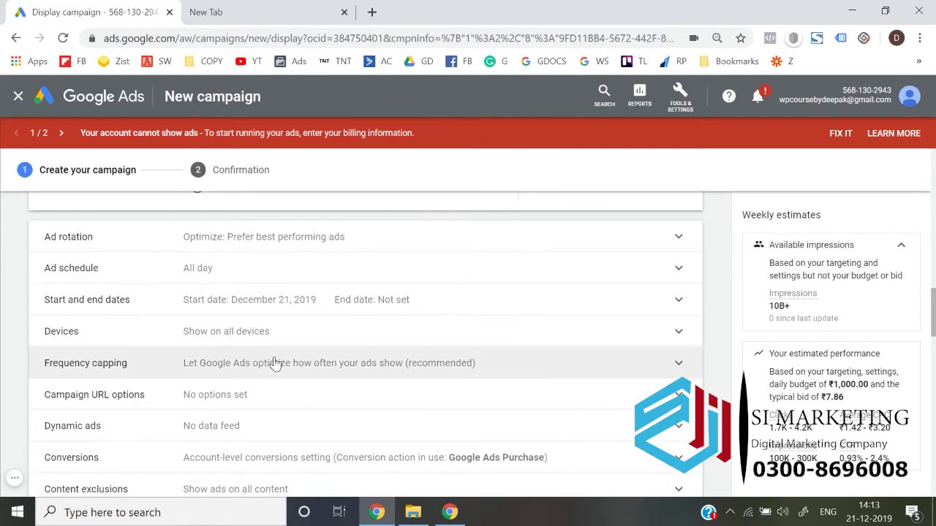
{"action": "scroll", "coordinate": [274, 366], "scroll_direction": "down", "scroll_amount": 1}
{"action": "scroll", "coordinate": [271, 376], "scroll_direction": "down", "scroll_amount": 1}
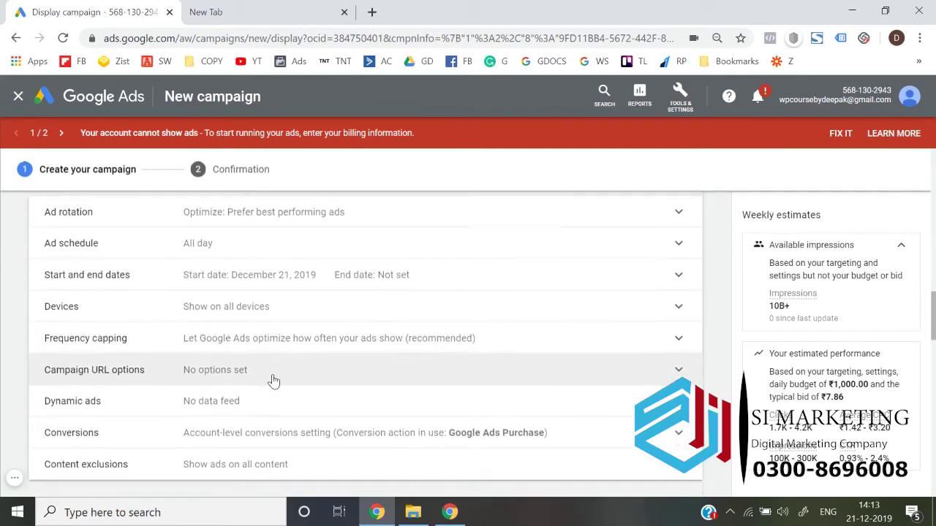
{"action": "left_click", "coordinate": [246, 391]}
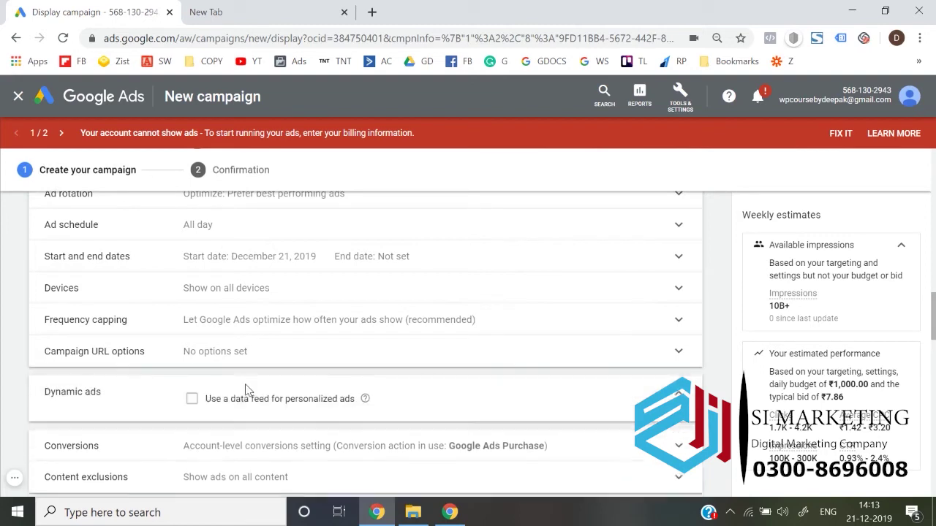
{"action": "left_click", "coordinate": [217, 415]}
Step: Select the existing WP Course feed as the data feed for the dynamic ads
{"action": "scroll", "coordinate": [217, 415], "scroll_direction": "down", "scroll_amount": 2}
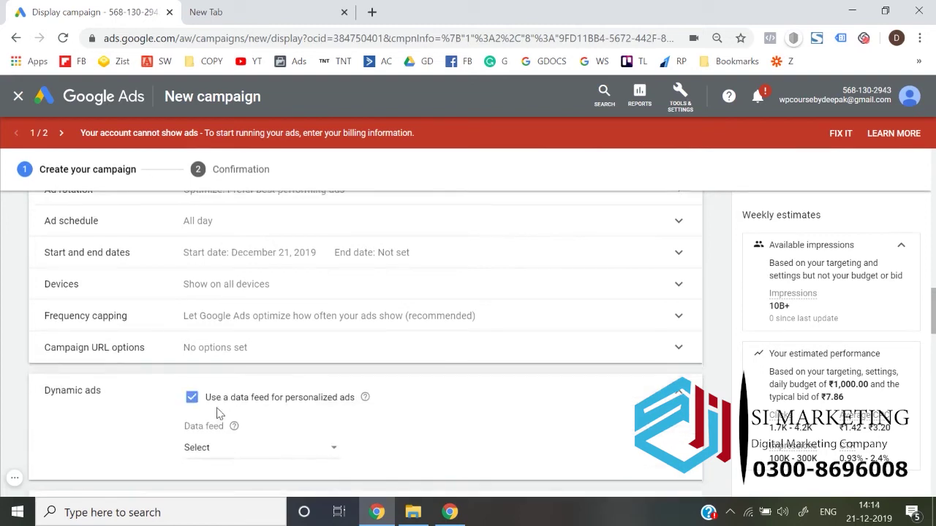
{"action": "left_click", "coordinate": [229, 397]}
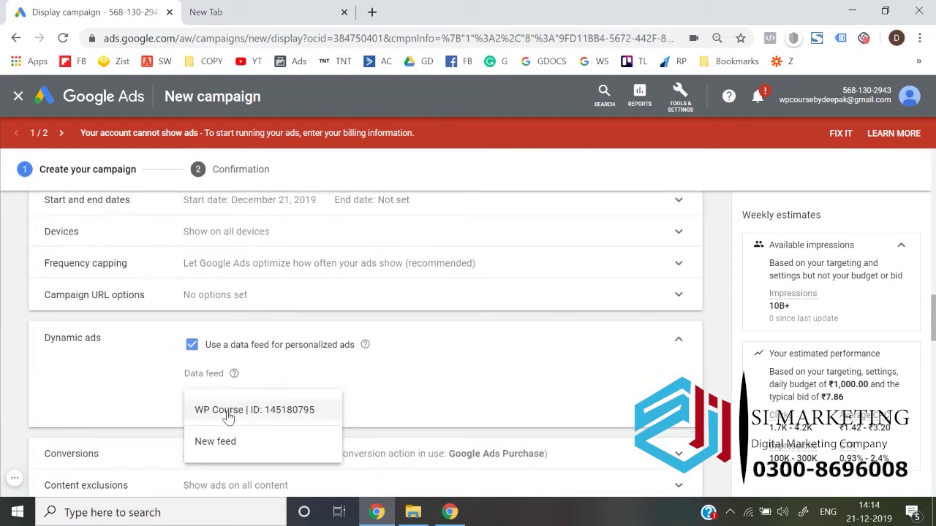
{"action": "left_click", "coordinate": [230, 414]}
Step: Open the campaign's Conversions settings
{"action": "scroll", "coordinate": [134, 394], "scroll_direction": "down", "scroll_amount": 1}
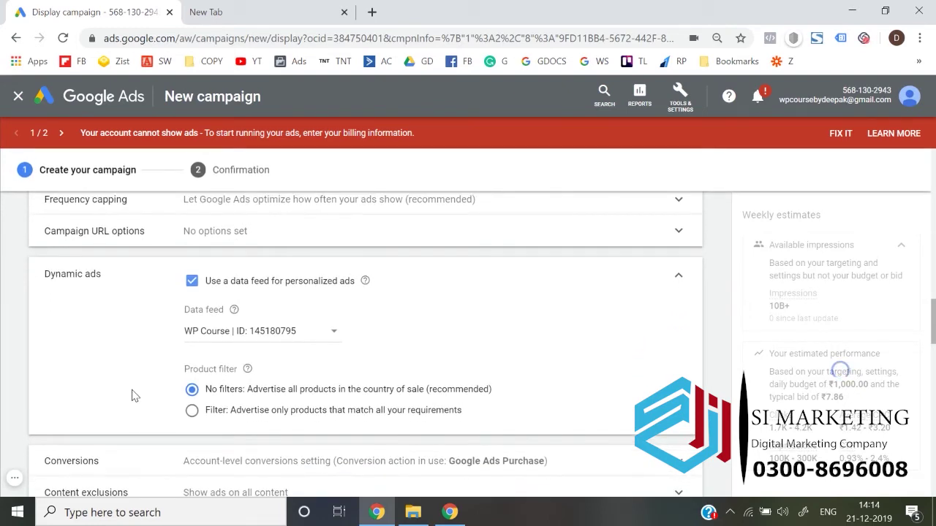
{"action": "scroll", "coordinate": [132, 396], "scroll_direction": "down", "scroll_amount": 1}
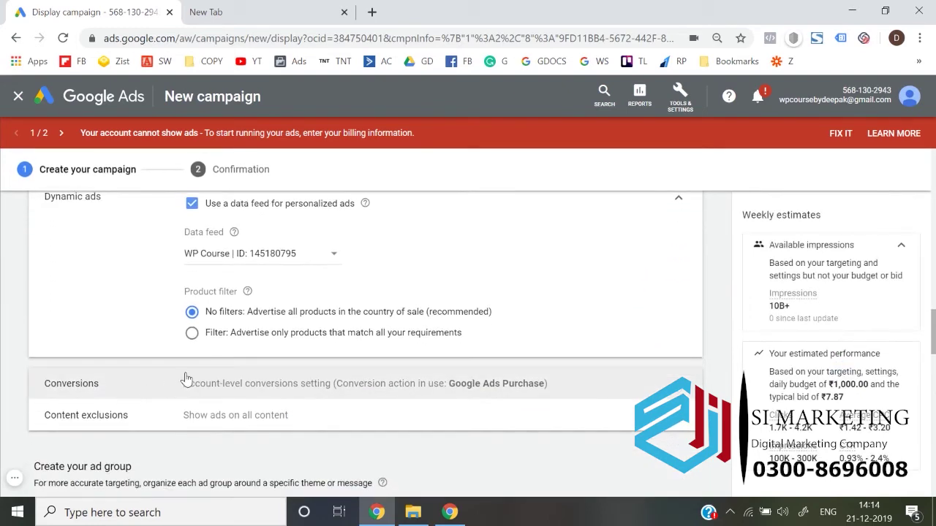
{"action": "left_click", "coordinate": [246, 384]}
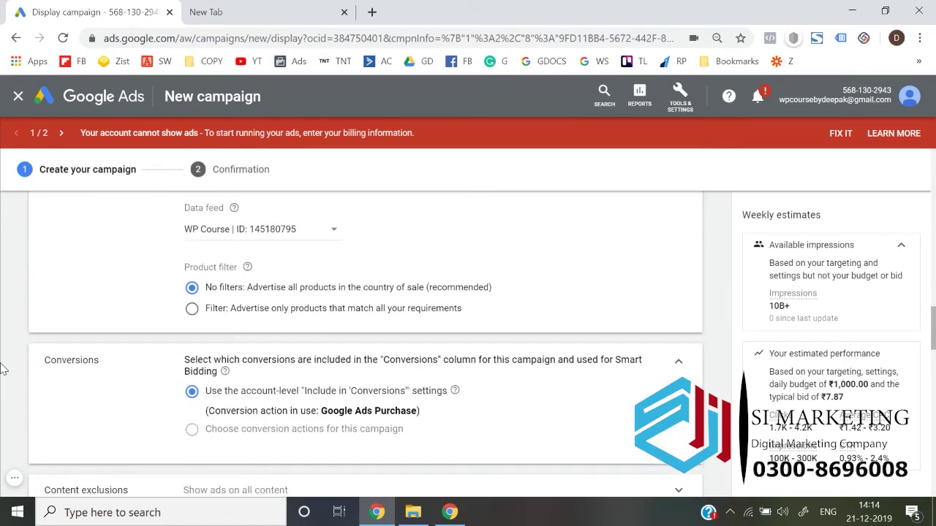
Step: Name the ad group "Product Viewers"
{"action": "scroll", "coordinate": [2, 369], "scroll_direction": "down", "scroll_amount": 2}
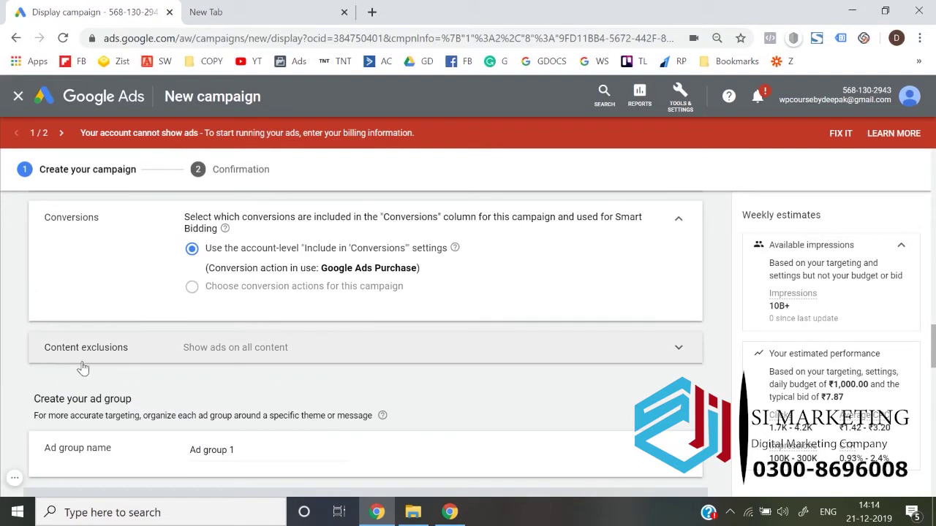
{"action": "scroll", "coordinate": [82, 368], "scroll_direction": "down", "scroll_amount": 1}
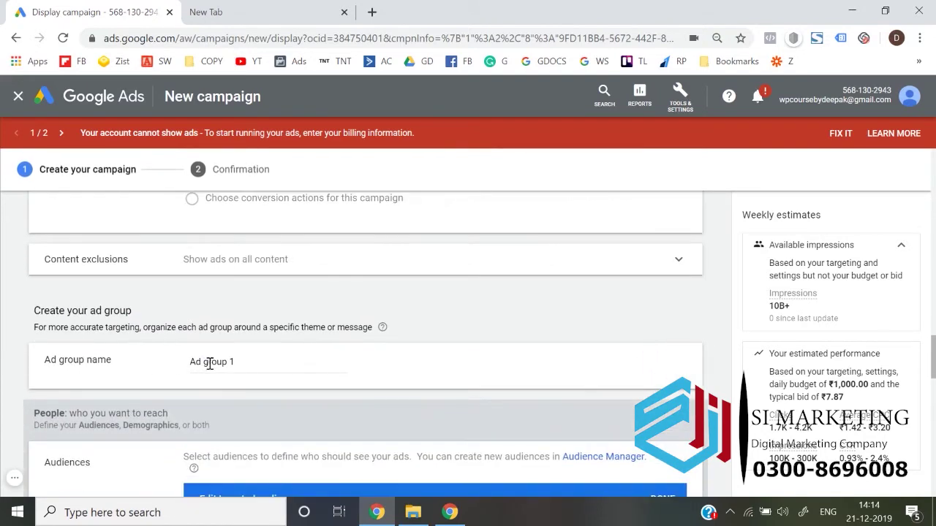
{"action": "triple_click", "coordinate": [231, 361]}
{"action": "type", "text": "Du"}
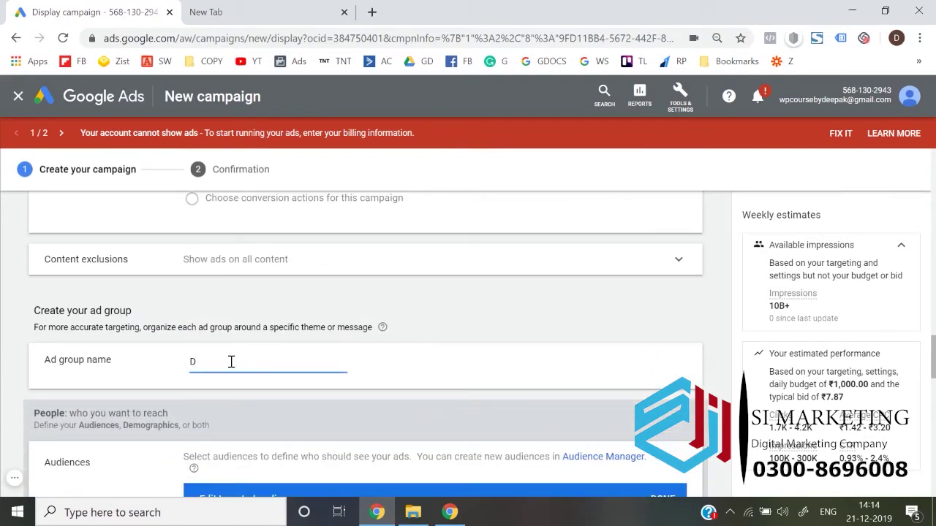
{"action": "key", "text": "BackSpace"}
{"action": "type", "text": "Product Viewers"}
Step: Target the Product viewers (Retail) website-visitor list from the remarketing audiences for the ad group
{"action": "scroll", "coordinate": [231, 361], "scroll_direction": "down", "scroll_amount": 3}
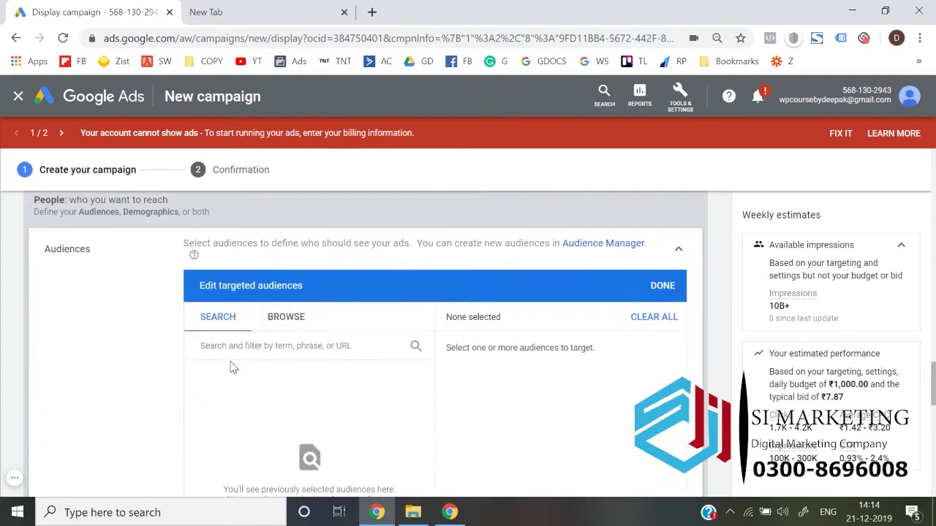
{"action": "left_click", "coordinate": [290, 320]}
{"action": "scroll", "coordinate": [290, 321], "scroll_direction": "down", "scroll_amount": 2}
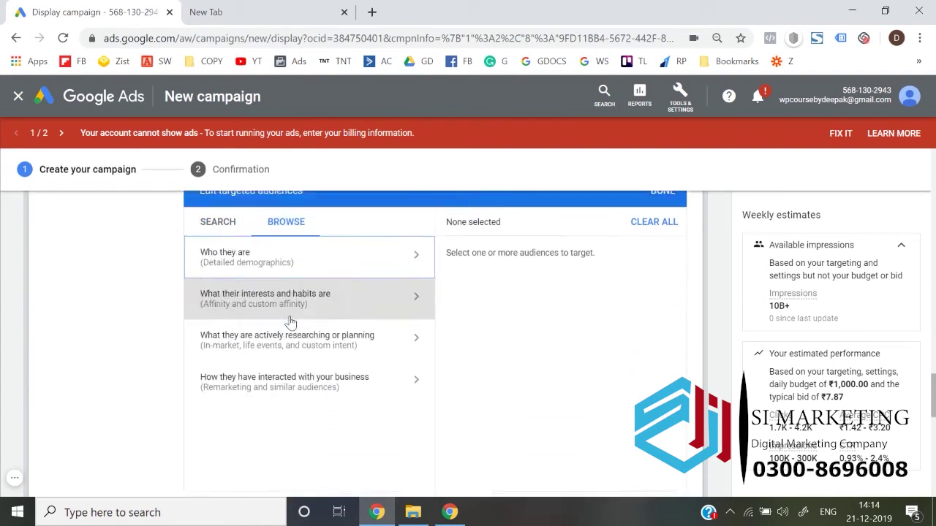
{"action": "left_click", "coordinate": [282, 333]}
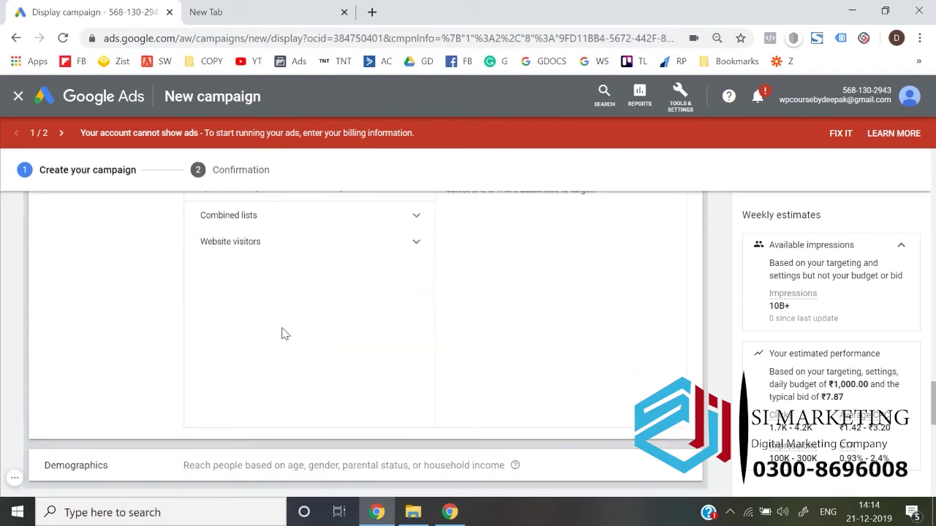
{"action": "left_click", "coordinate": [313, 245]}
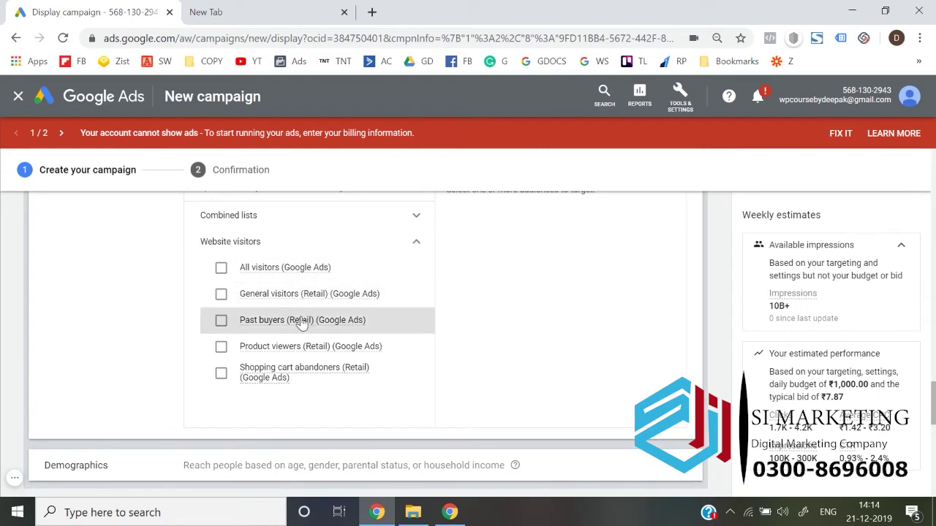
{"action": "left_click", "coordinate": [221, 352]}
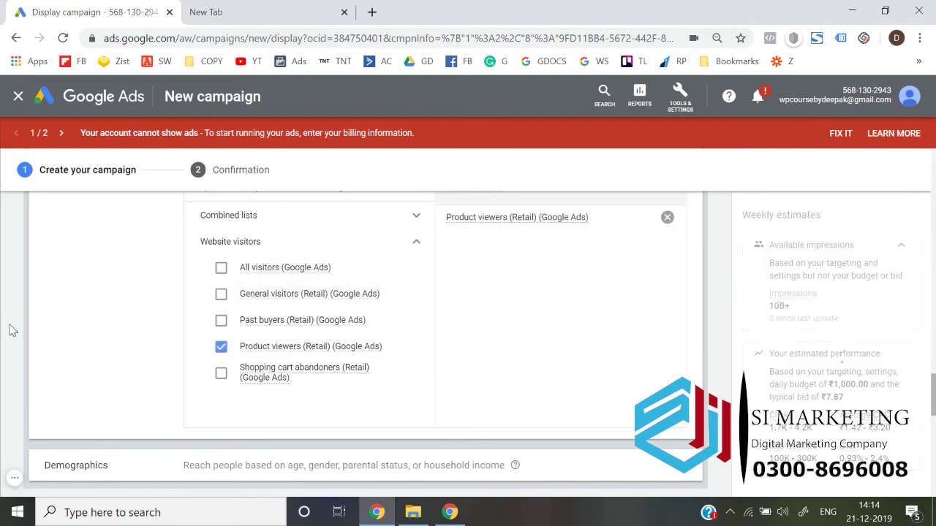
Step: Turn off targeting expansion for the ad group
{"action": "scroll", "coordinate": [29, 328], "scroll_direction": "down", "scroll_amount": 1}
{"action": "scroll", "coordinate": [193, 372], "scroll_direction": "down", "scroll_amount": 2}
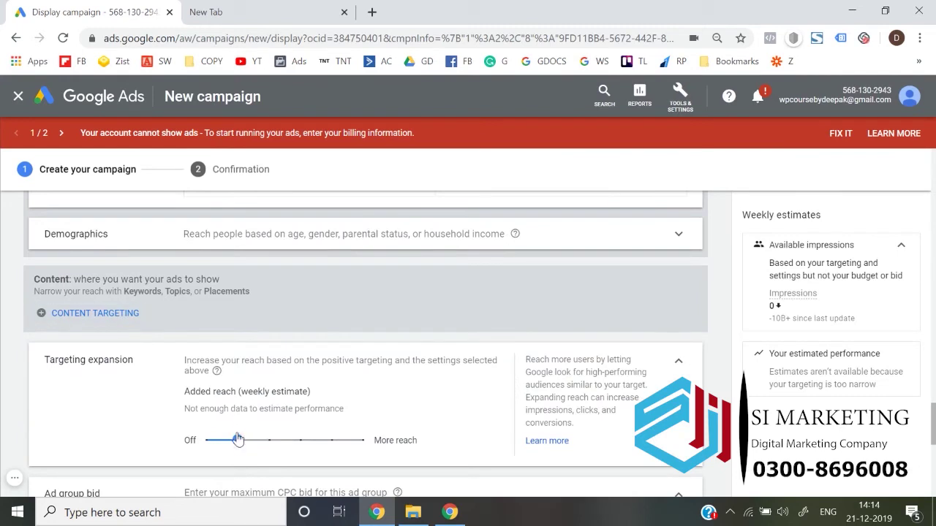
{"action": "left_click_drag", "start_coordinate": [237, 440], "coordinate": [156, 444]}
Step: Set the ad group's maximum CPC bid to ₹15
{"action": "scroll", "coordinate": [153, 449], "scroll_direction": "down", "scroll_amount": 2}
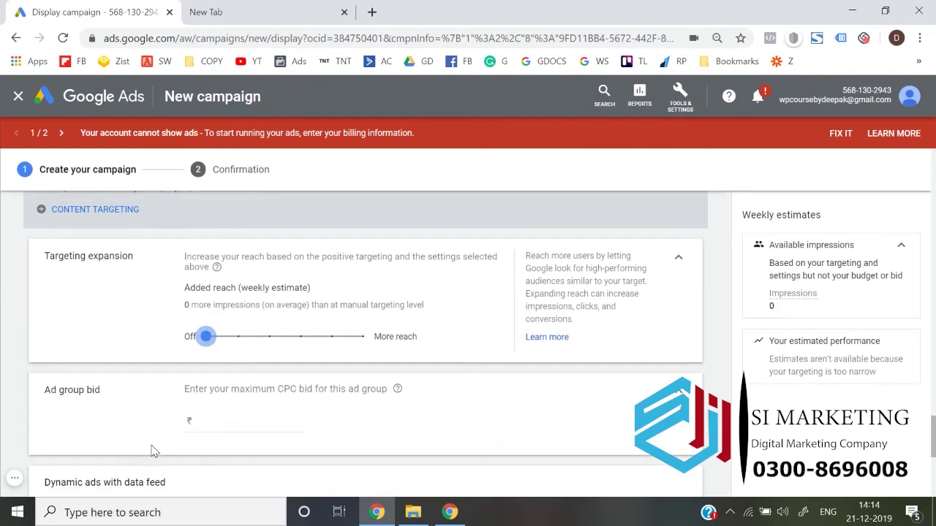
{"action": "left_click", "coordinate": [217, 423]}
{"action": "type", "text": "15"}
{"action": "left_click", "coordinate": [5, 368]}
Step: Start a new ad for the ad group using the option to upload display ads
{"action": "scroll", "coordinate": [5, 368], "scroll_direction": "down", "scroll_amount": 2}
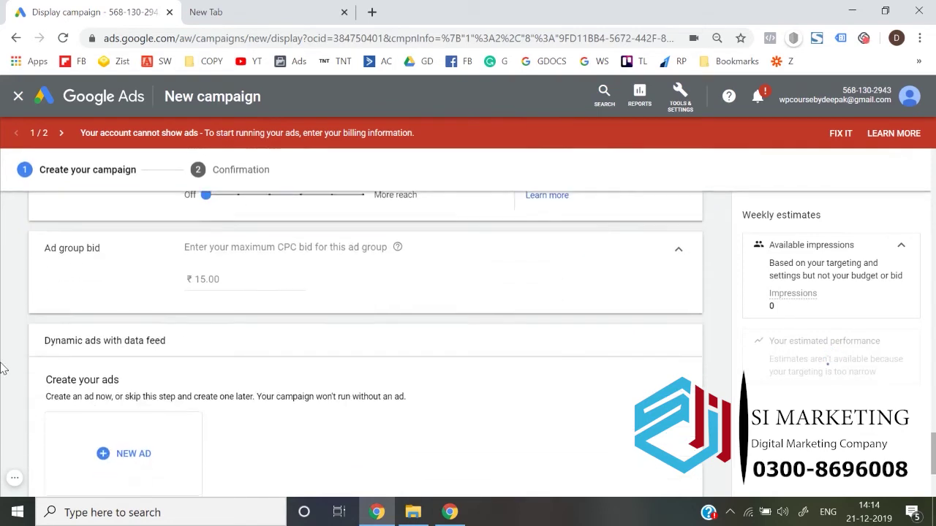
{"action": "scroll", "coordinate": [78, 381], "scroll_direction": "down", "scroll_amount": 2}
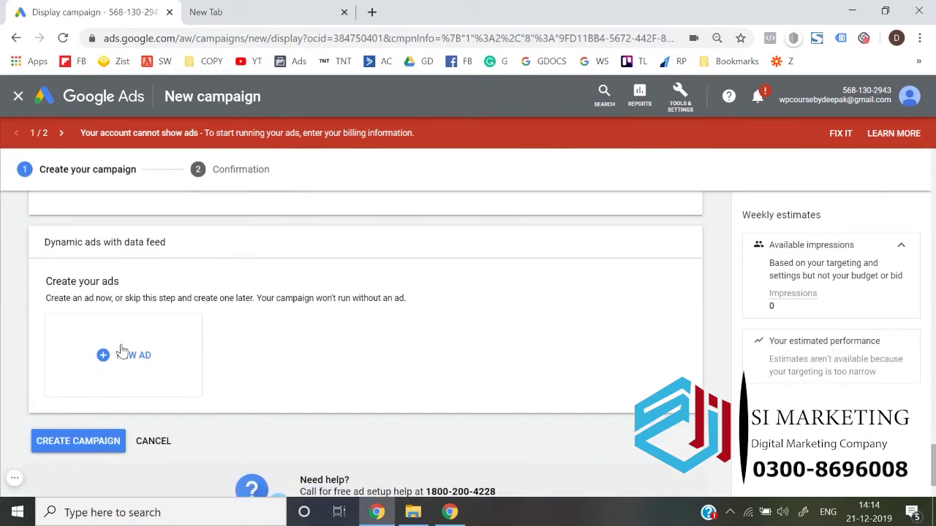
{"action": "right_click", "coordinate": [139, 364]}
{"action": "left_click", "coordinate": [139, 363]}
{"action": "left_click", "coordinate": [139, 362]}
{"action": "left_click", "coordinate": [146, 361]}
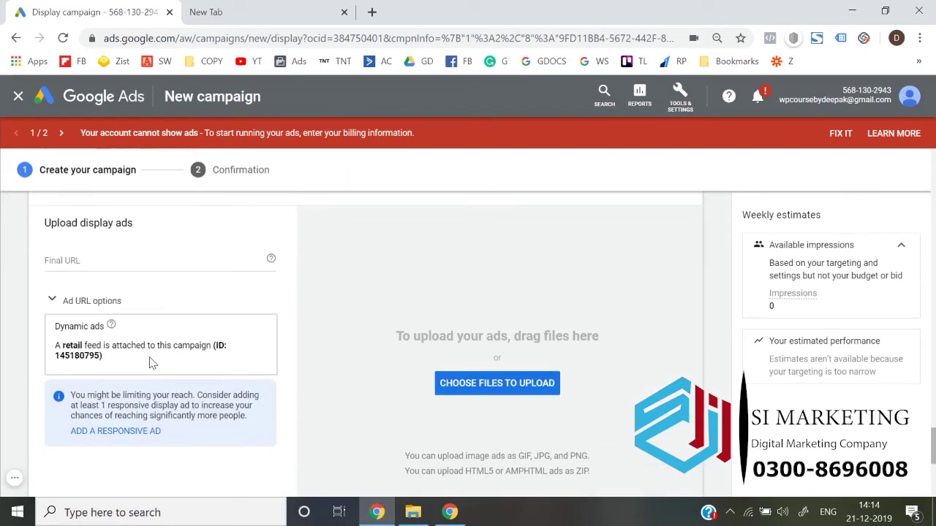
Step: Try to upload the Square Logo image from the Desktop folder Files > Institute Ads > Responsive Ads as a display ad
{"action": "left_click", "coordinate": [510, 392]}
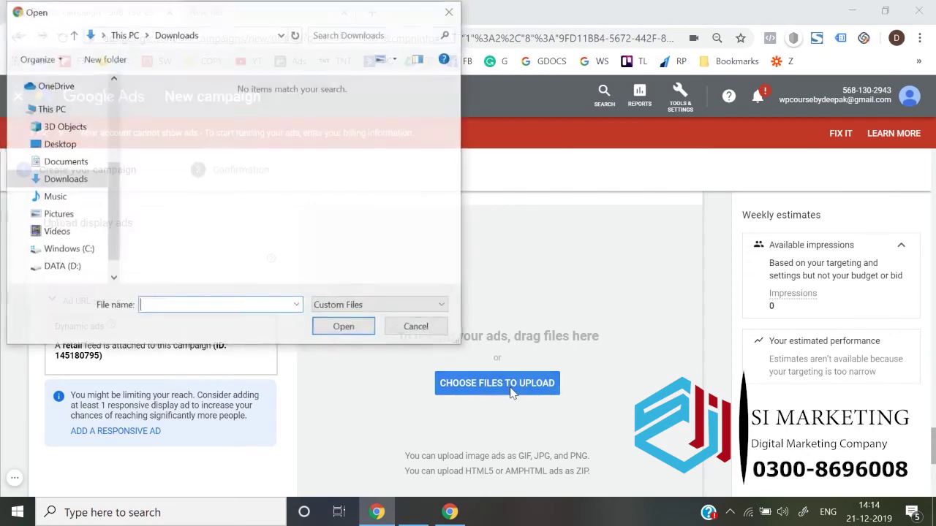
{"action": "scroll", "coordinate": [44, 138], "scroll_direction": "up", "scroll_amount": 3}
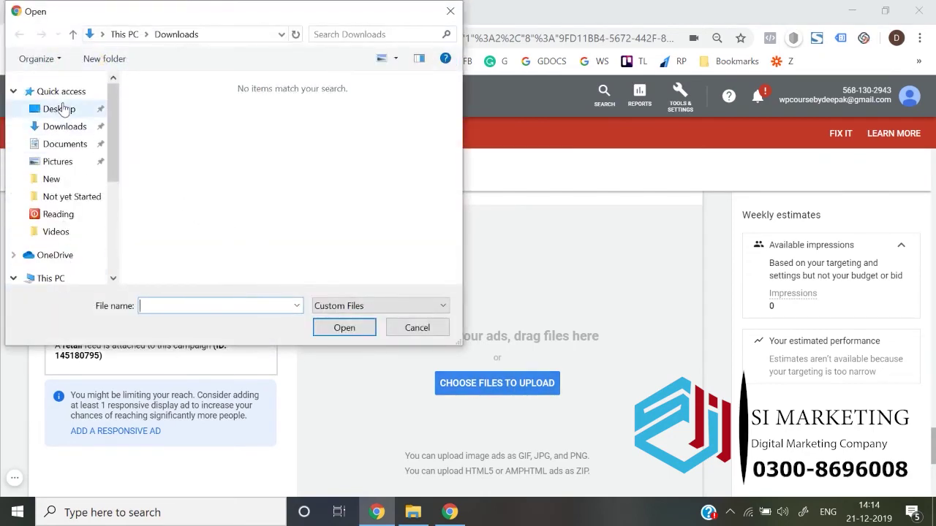
{"action": "left_click", "coordinate": [58, 108]}
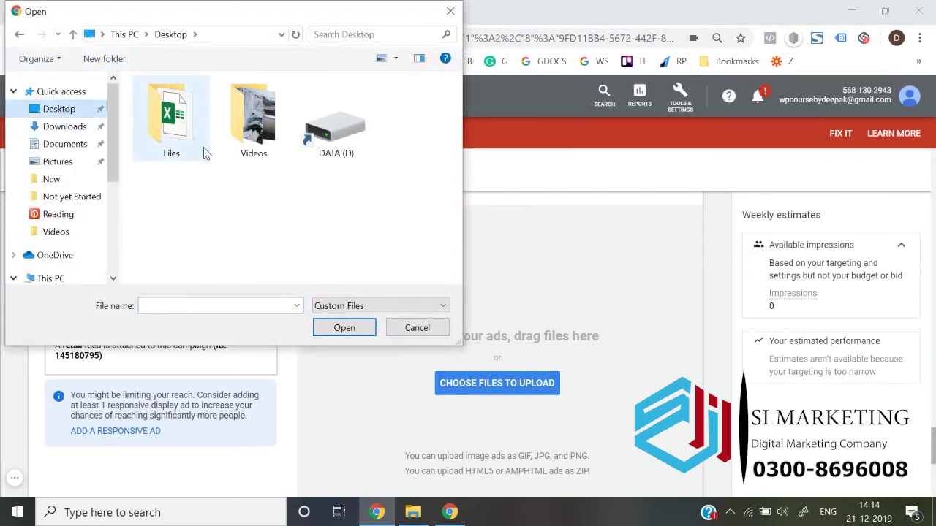
{"action": "double_click", "coordinate": [172, 121]}
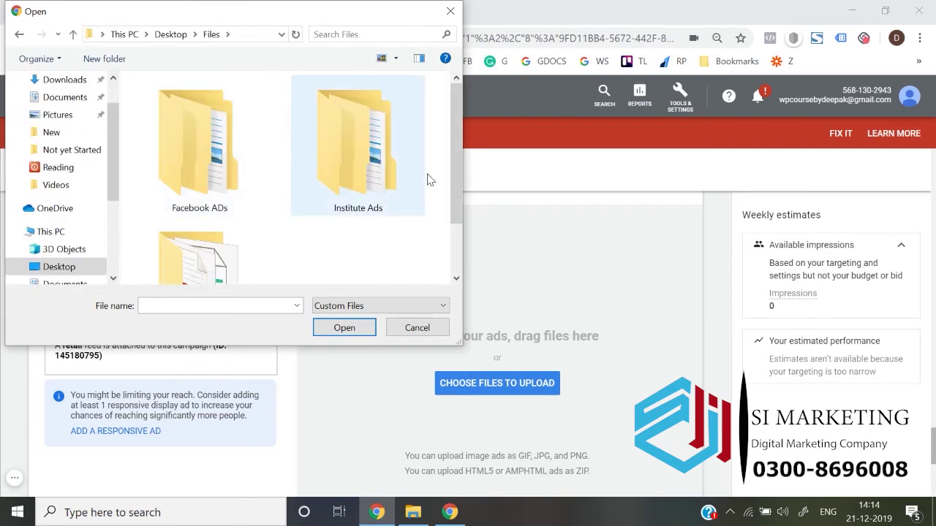
{"action": "left_click_drag", "start_coordinate": [459, 184], "coordinate": [451, 259]}
{"action": "scroll", "coordinate": [351, 175], "scroll_direction": "up", "scroll_amount": 3}
{"action": "double_click", "coordinate": [351, 174]}
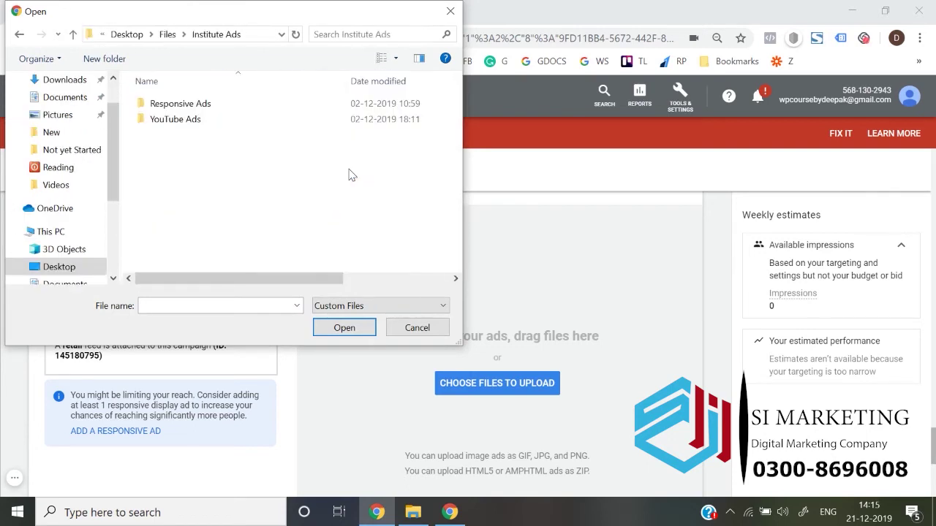
{"action": "double_click", "coordinate": [274, 105]}
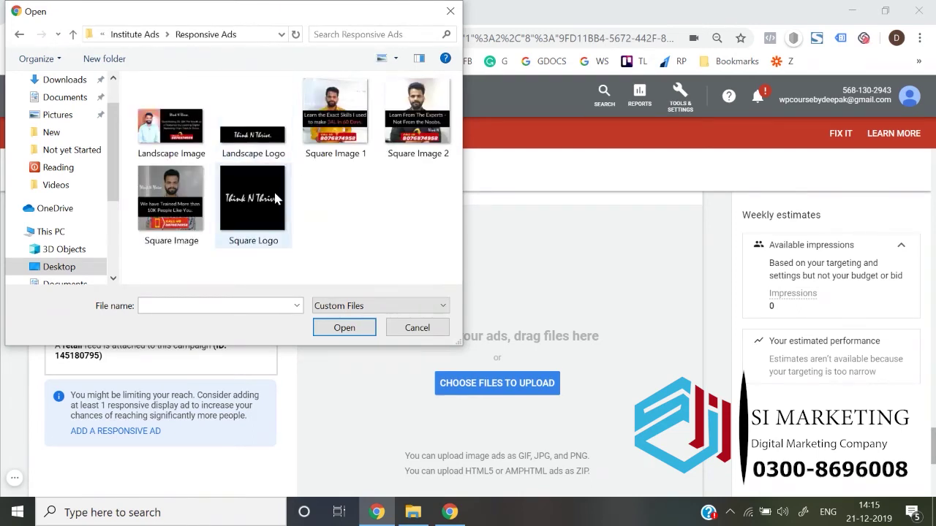
{"action": "double_click", "coordinate": [252, 198]}
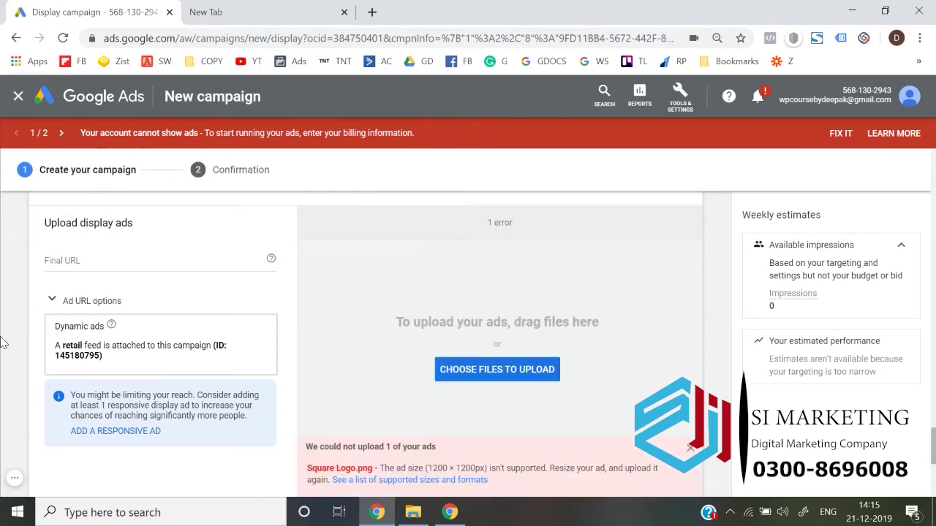
Step: Try to upload the Landscape Image file from the Responsive Ads folder as a display ad, and dismiss the upload errors
{"action": "left_click", "coordinate": [491, 373]}
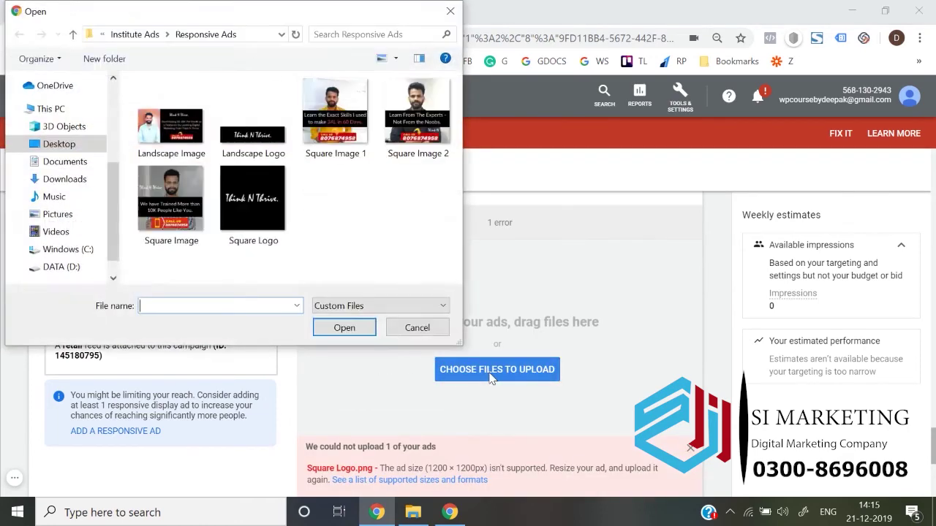
{"action": "double_click", "coordinate": [202, 155]}
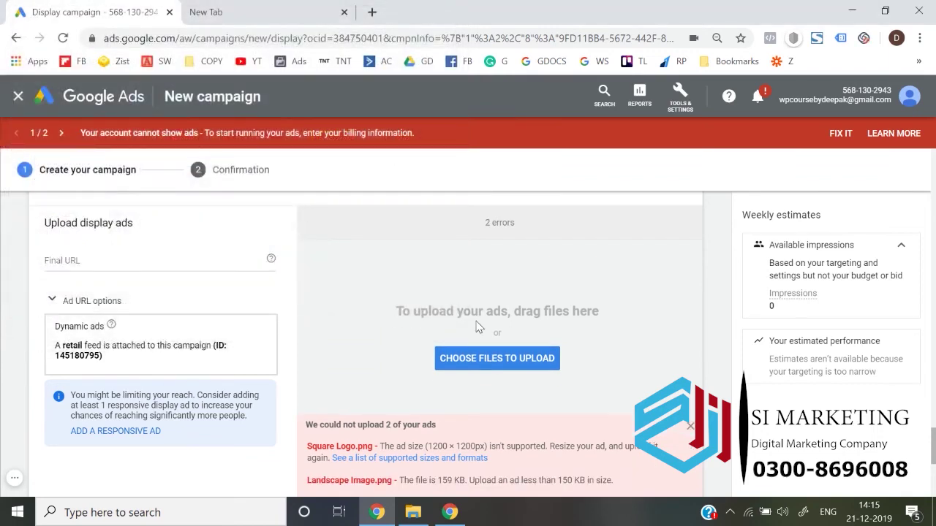
{"action": "scroll", "coordinate": [476, 328], "scroll_direction": "down", "scroll_amount": 2}
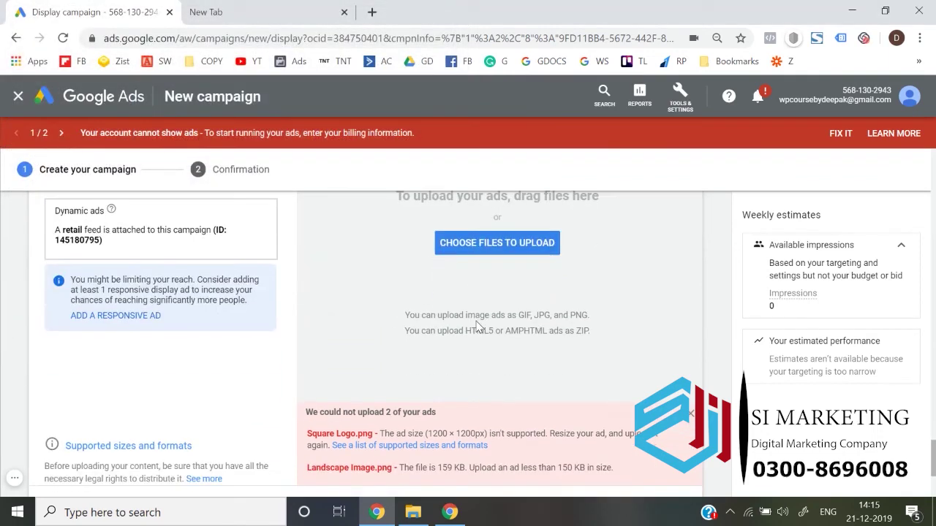
{"action": "left_click", "coordinate": [690, 419]}
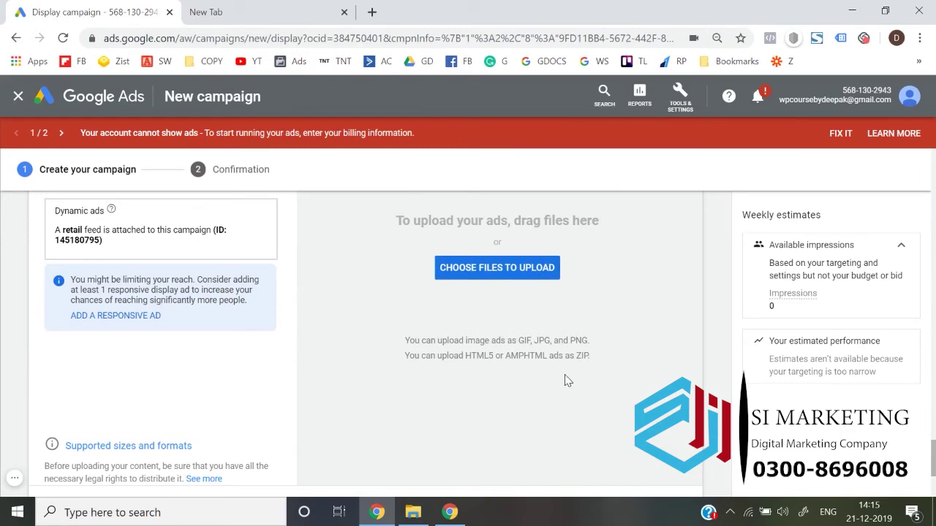
Step: Set the uploaded display ad's final URL to wpcoursedeepak.com
{"action": "scroll", "coordinate": [566, 380], "scroll_direction": "up", "scroll_amount": 1}
{"action": "scroll", "coordinate": [9, 348], "scroll_direction": "down", "scroll_amount": 3}
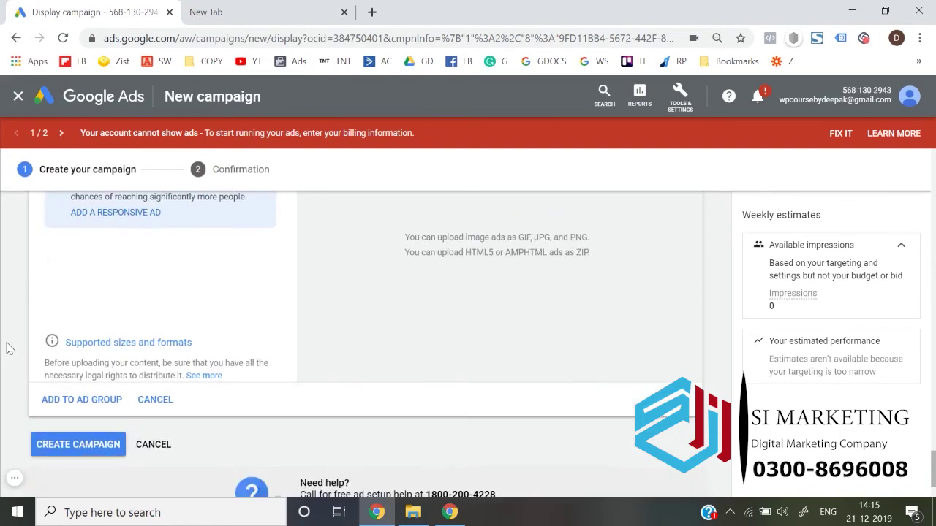
{"action": "scroll", "coordinate": [409, 286], "scroll_direction": "up", "scroll_amount": 3}
{"action": "scroll", "coordinate": [498, 359], "scroll_direction": "up", "scroll_amount": 1}
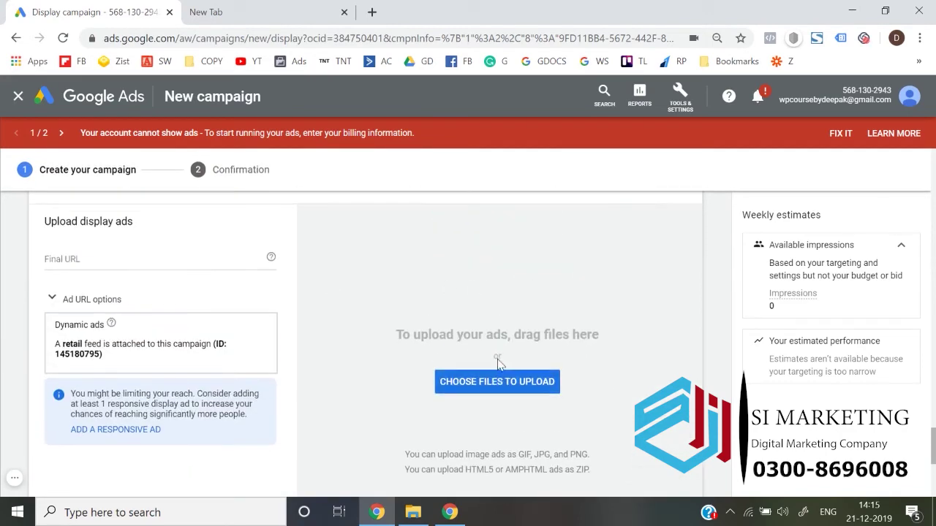
{"action": "left_click", "coordinate": [205, 281]}
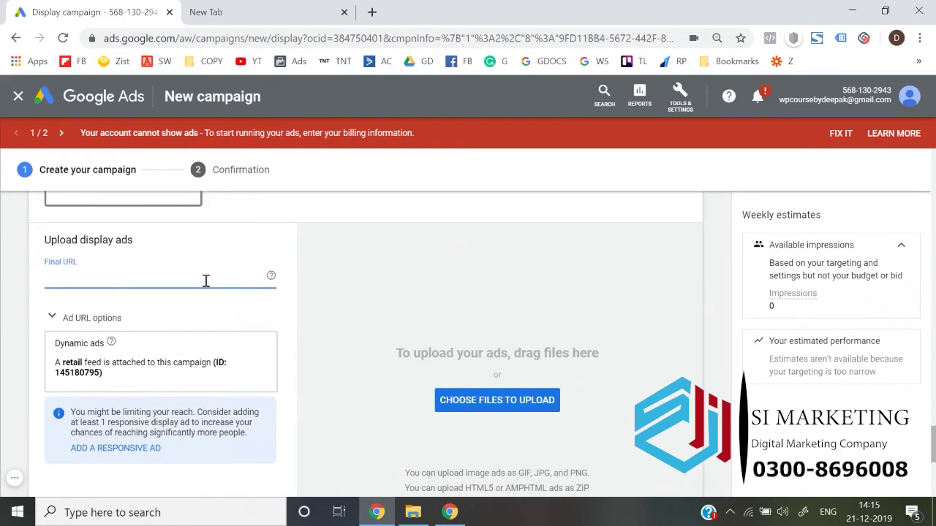
{"action": "type", "text": "wpcoursedeepak.com"}
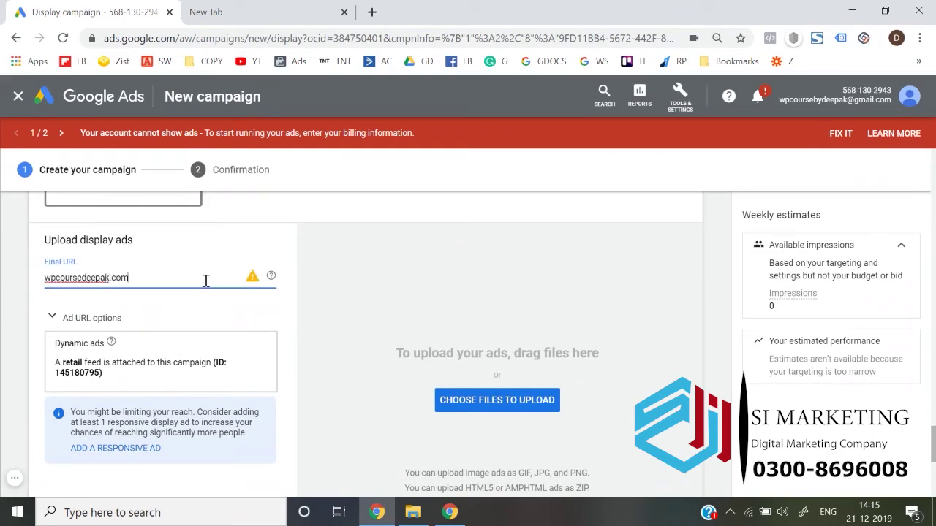
{"action": "left_click", "coordinate": [2, 281]}
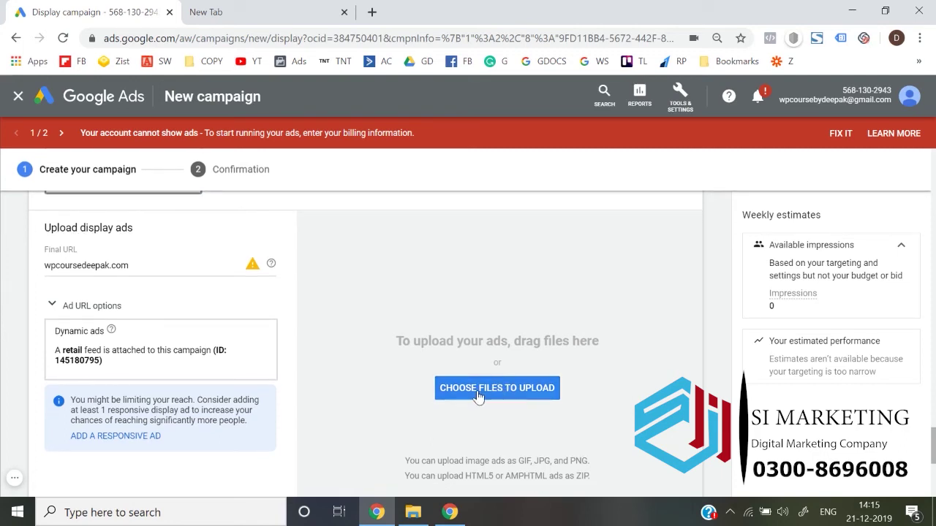
Step: Review the list of supported file types and ad sizes for uploaded display ads, and close it
{"action": "scroll", "coordinate": [324, 351], "scroll_direction": "down", "scroll_amount": 1}
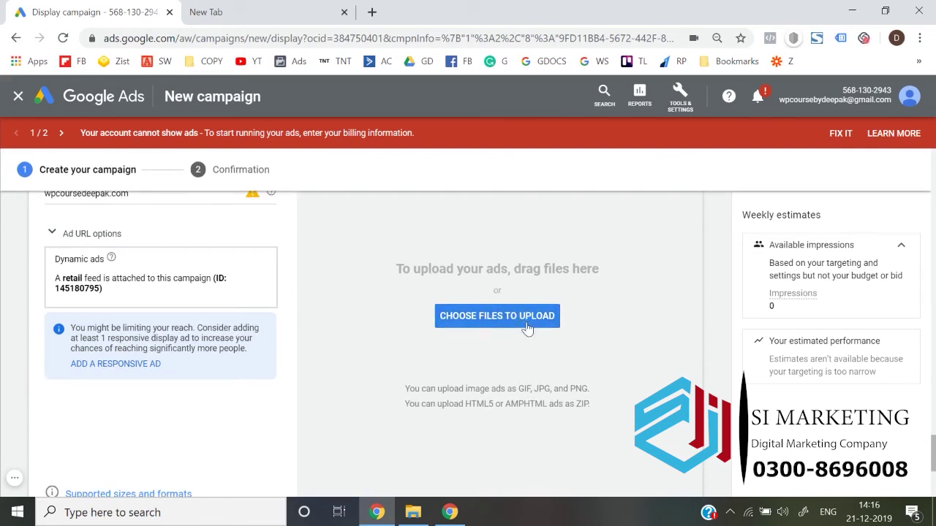
{"action": "scroll", "coordinate": [497, 344], "scroll_direction": "down", "scroll_amount": 2}
{"action": "scroll", "coordinate": [420, 368], "scroll_direction": "up", "scroll_amount": 1}
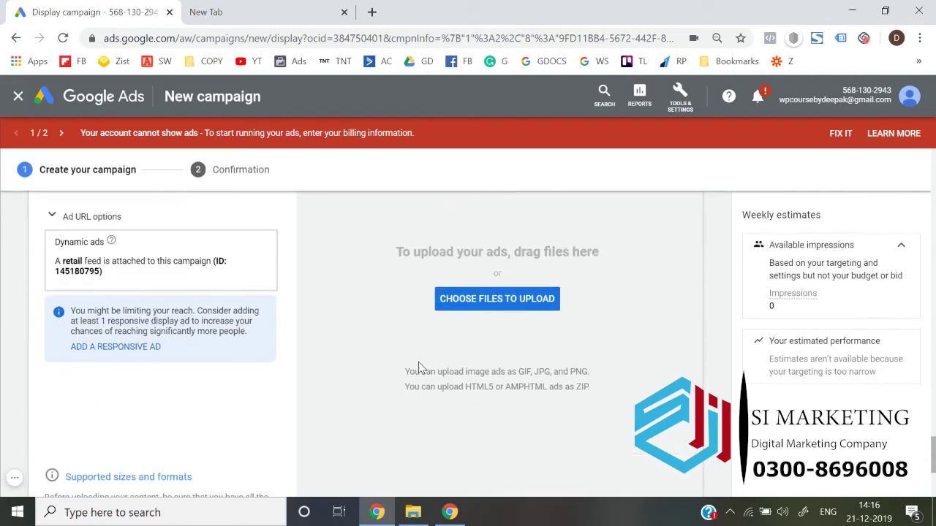
{"action": "scroll", "coordinate": [219, 390], "scroll_direction": "down", "scroll_amount": 1}
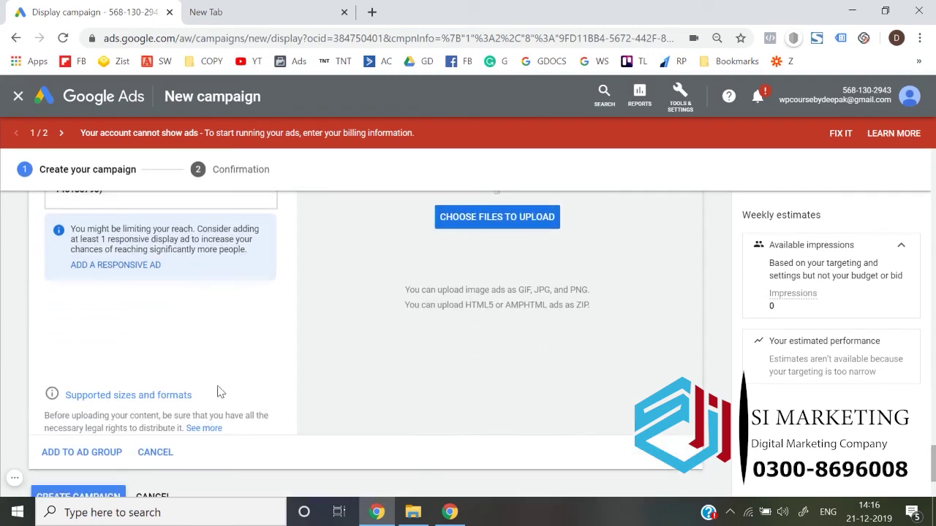
{"action": "left_click", "coordinate": [123, 401]}
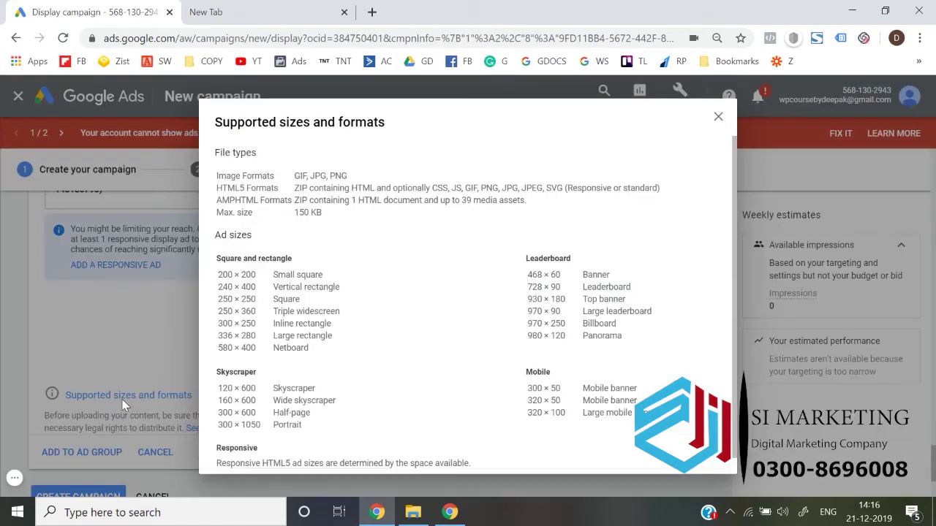
{"action": "scroll", "coordinate": [328, 357], "scroll_direction": "down", "scroll_amount": 1}
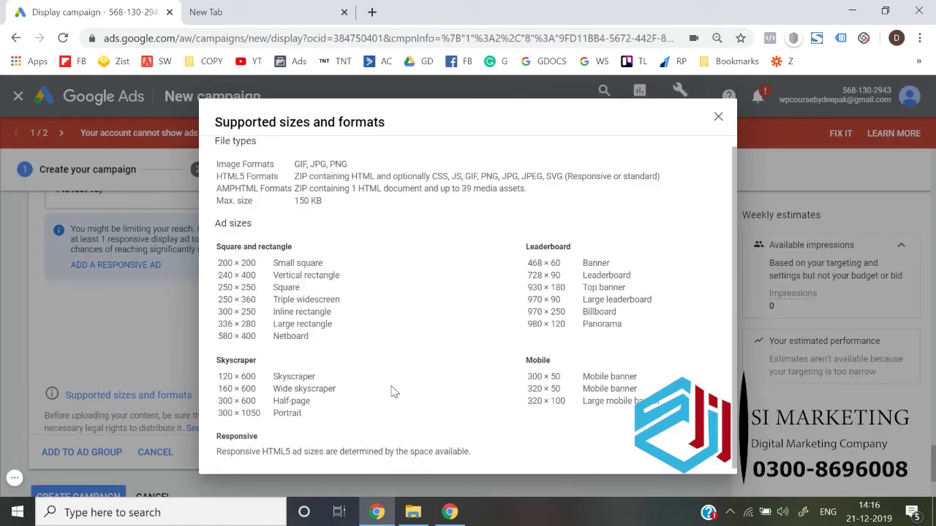
{"action": "scroll", "coordinate": [395, 392], "scroll_direction": "up", "scroll_amount": 1}
{"action": "left_click", "coordinate": [720, 122]}
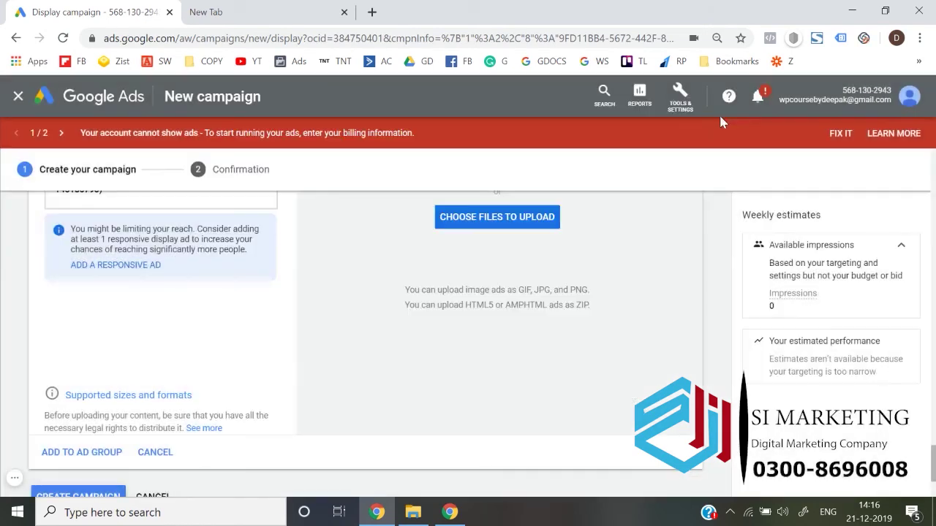
Step: Review the new campaign's setup, from the ad group name, targeted audiences, targeting expansion and bid to the display ad upload section
{"action": "scroll", "coordinate": [445, 334], "scroll_direction": "up", "scroll_amount": 2}
{"action": "scroll", "coordinate": [446, 335], "scroll_direction": "down", "scroll_amount": 2}
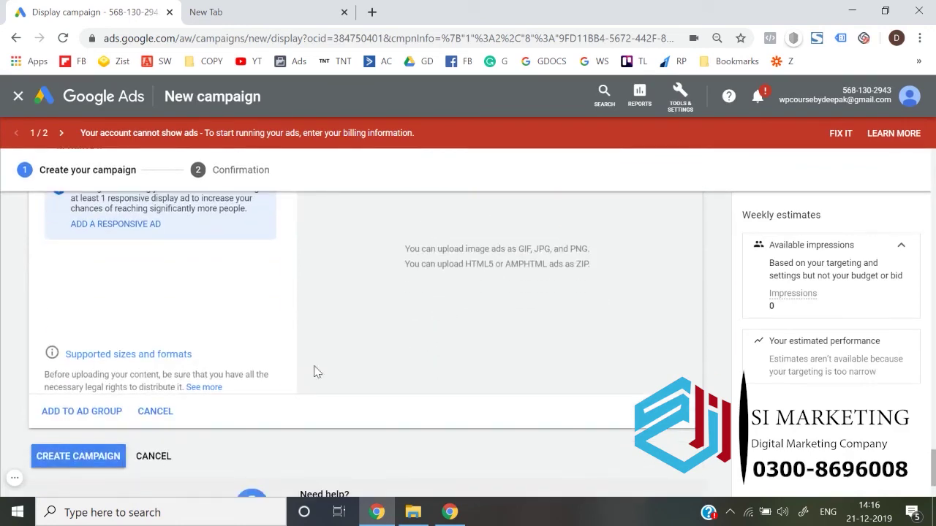
{"action": "scroll", "coordinate": [16, 374], "scroll_direction": "down", "scroll_amount": 2}
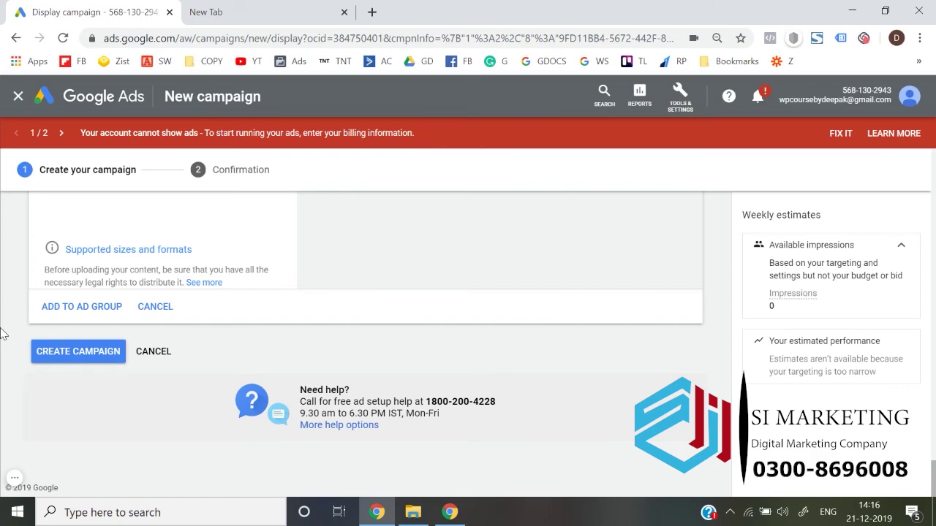
{"action": "scroll", "coordinate": [8, 349], "scroll_direction": "up", "scroll_amount": 10}
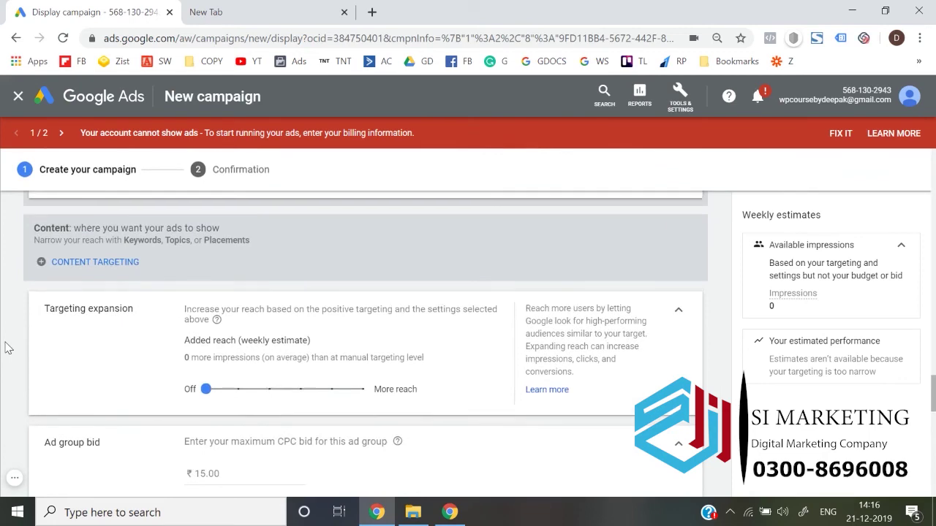
{"action": "scroll", "coordinate": [8, 349], "scroll_direction": "up", "scroll_amount": 5}
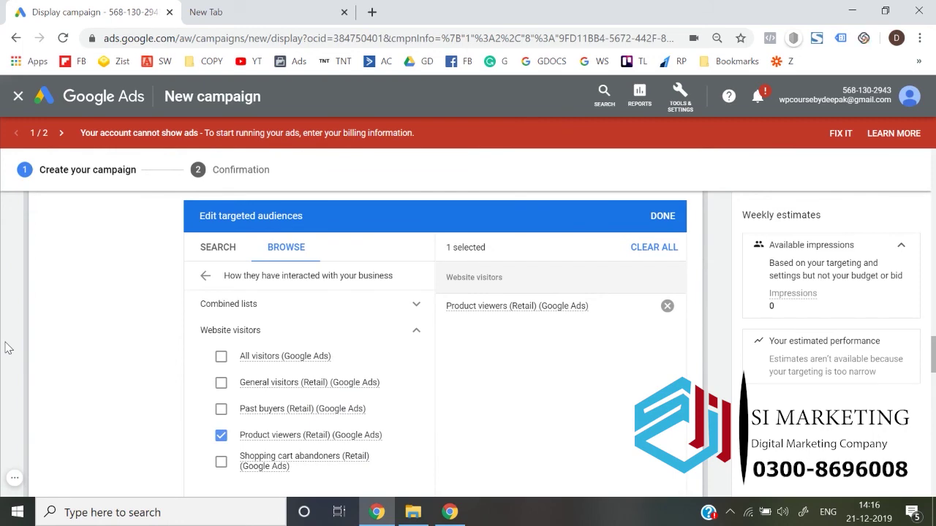
{"action": "scroll", "coordinate": [7, 349], "scroll_direction": "down", "scroll_amount": 15}
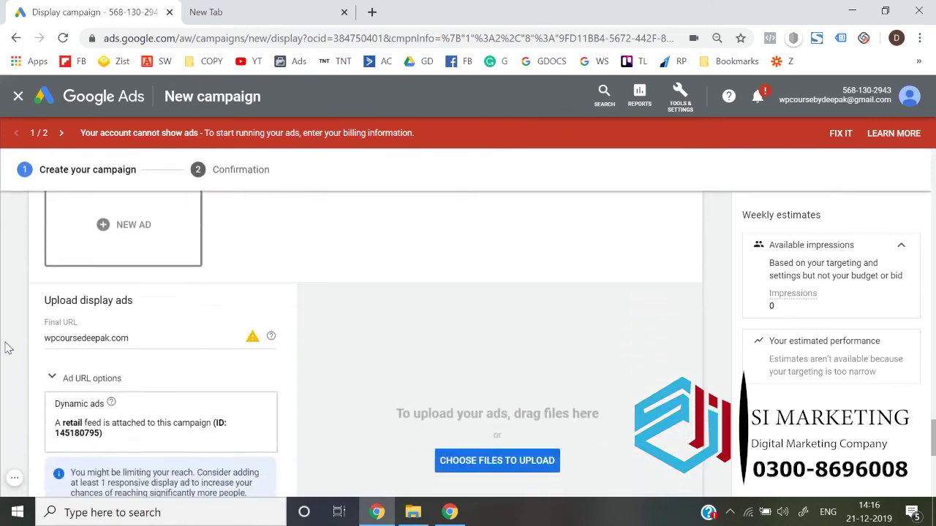
{"action": "scroll", "coordinate": [6, 349], "scroll_direction": "down", "scroll_amount": 1}
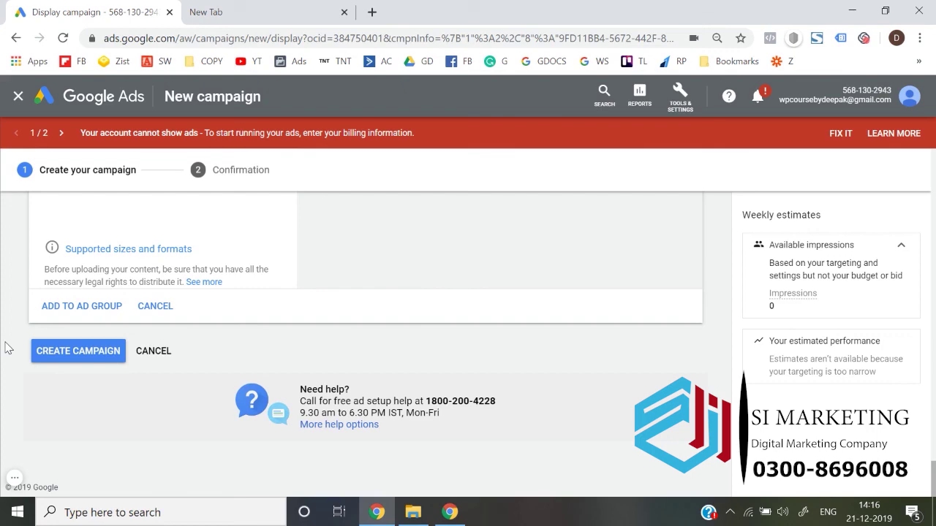
{"action": "scroll", "coordinate": [5, 348], "scroll_direction": "up", "scroll_amount": 12}
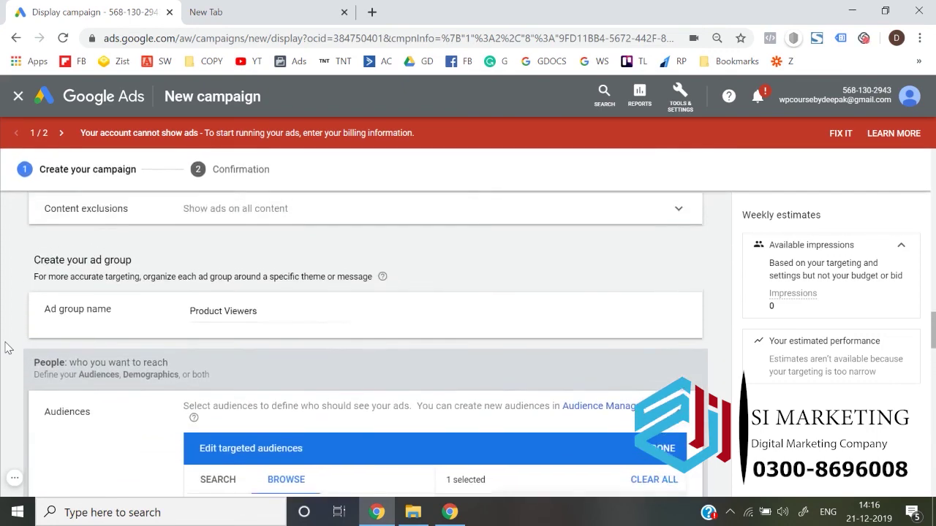
{"action": "scroll", "coordinate": [6, 349], "scroll_direction": "up", "scroll_amount": 1}
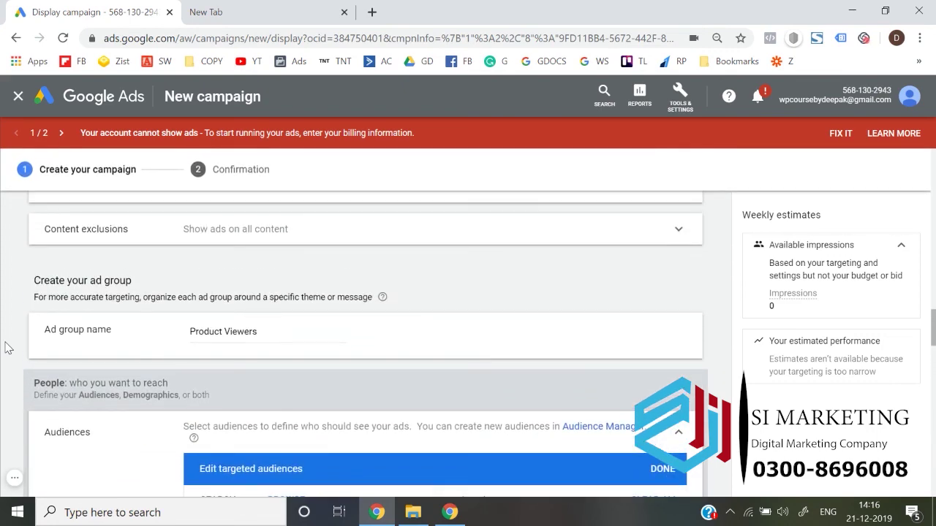